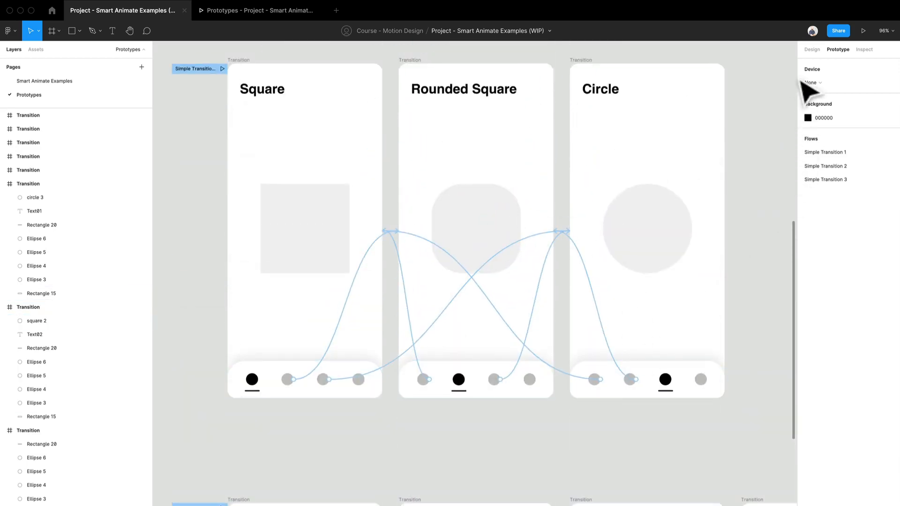
# Show the design properties and look over the shape transition screens, the stacked-block screens above and the Title screens below.
pyautogui.click(810, 48)
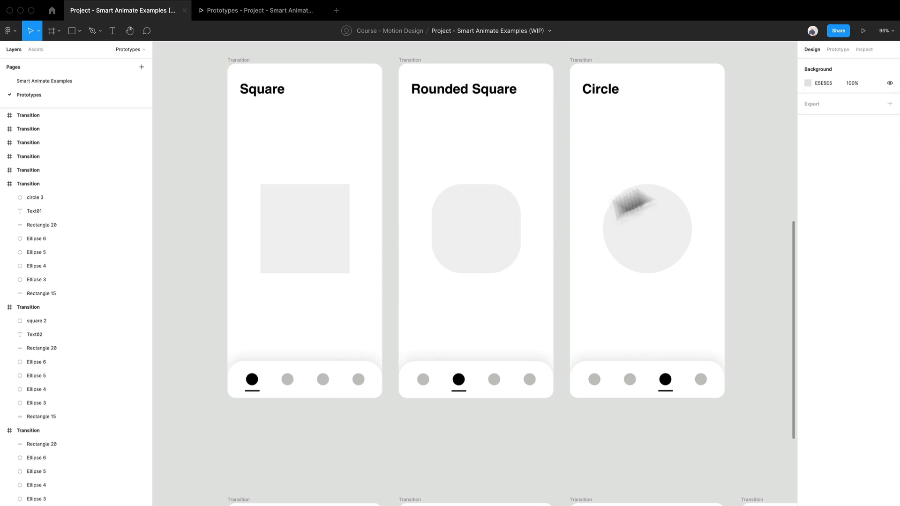
pyautogui.scroll(2, 464, 299)
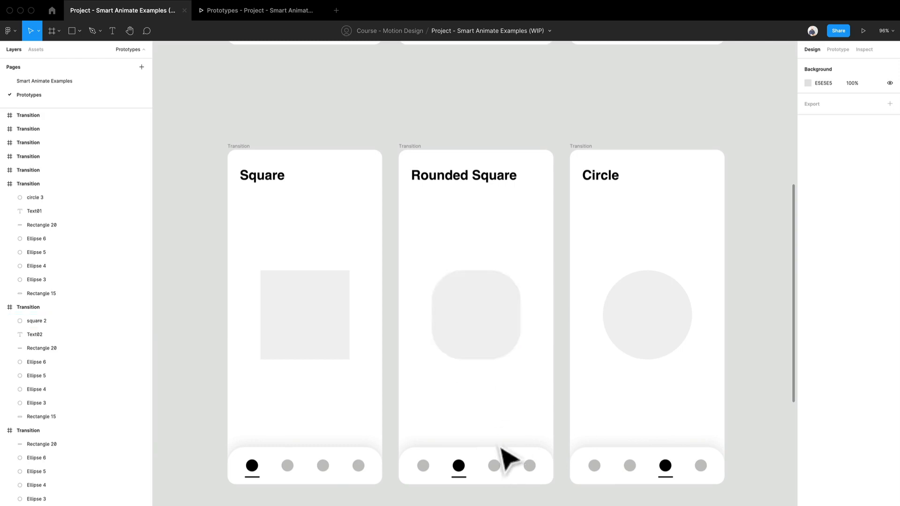
pyautogui.scroll(-10, 506, 458)
pyautogui.scroll(-2, 513, 305)
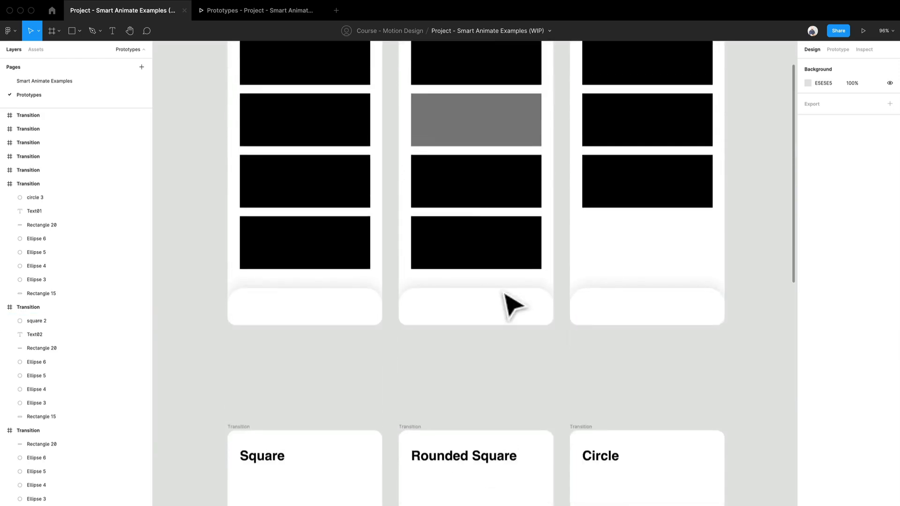
pyautogui.scroll(-10, 514, 306)
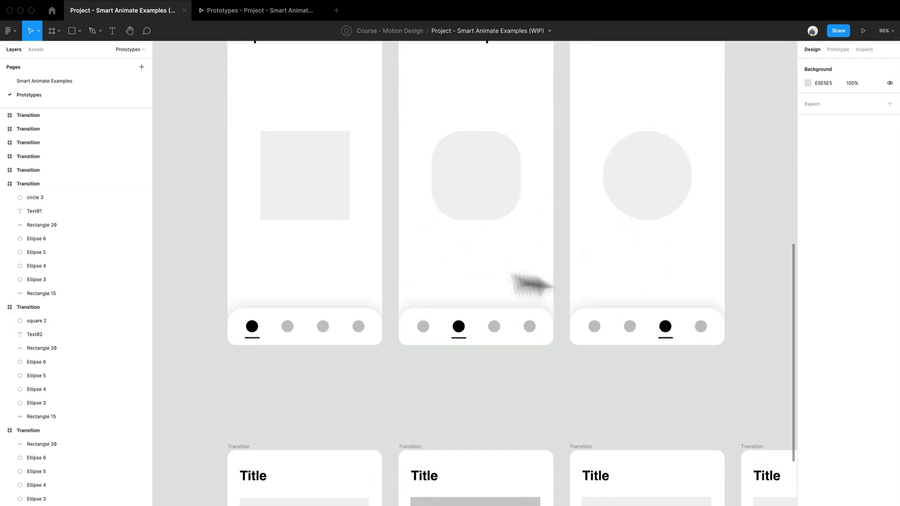
pyautogui.scroll(-3, 429, 199)
pyautogui.scroll(-7, 429, 215)
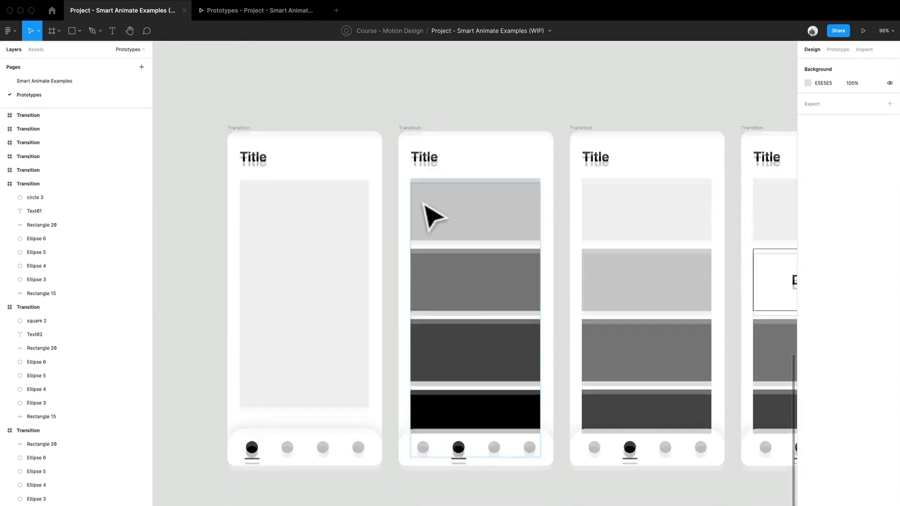
pyautogui.moveTo(519, 378); pyautogui.dragTo(388, 466)
pyautogui.scroll(-5, 394, 412)
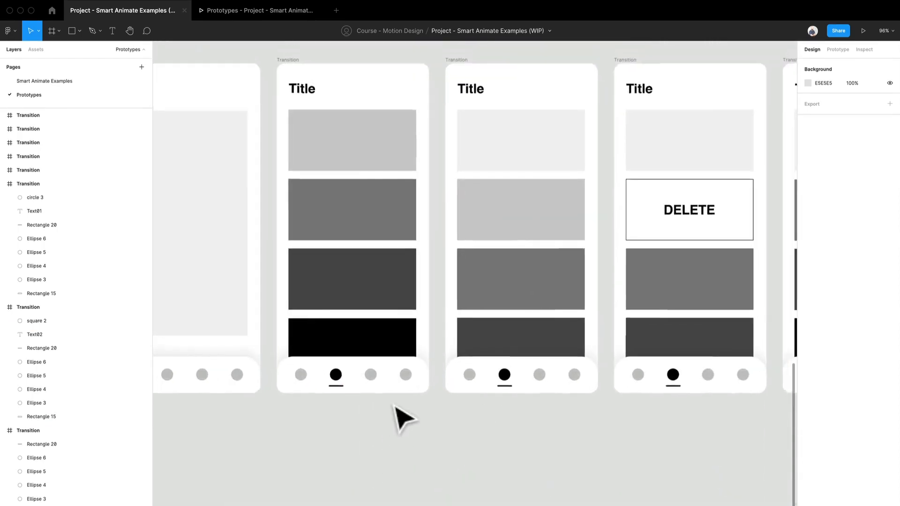
pyautogui.scroll(2, 461, 473)
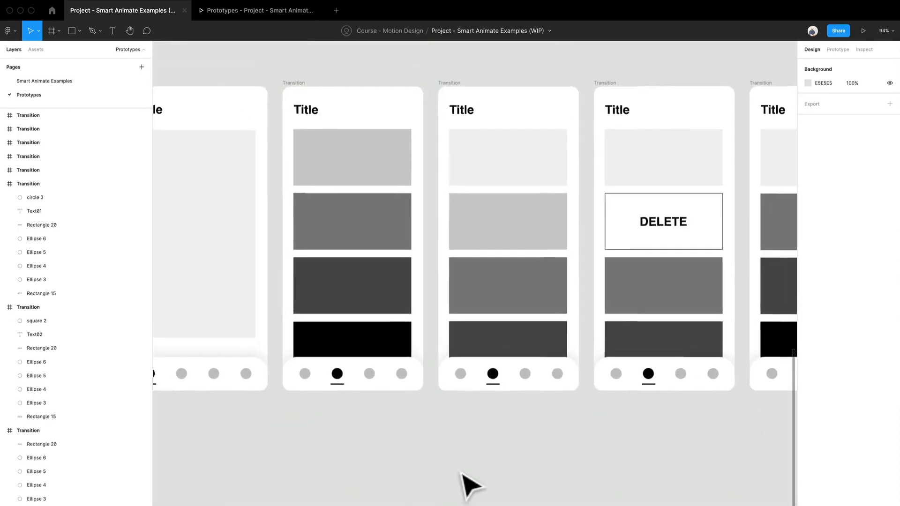
pyautogui.scroll(-2, 461, 474)
pyautogui.moveTo(462, 473); pyautogui.dragTo(449, 462)
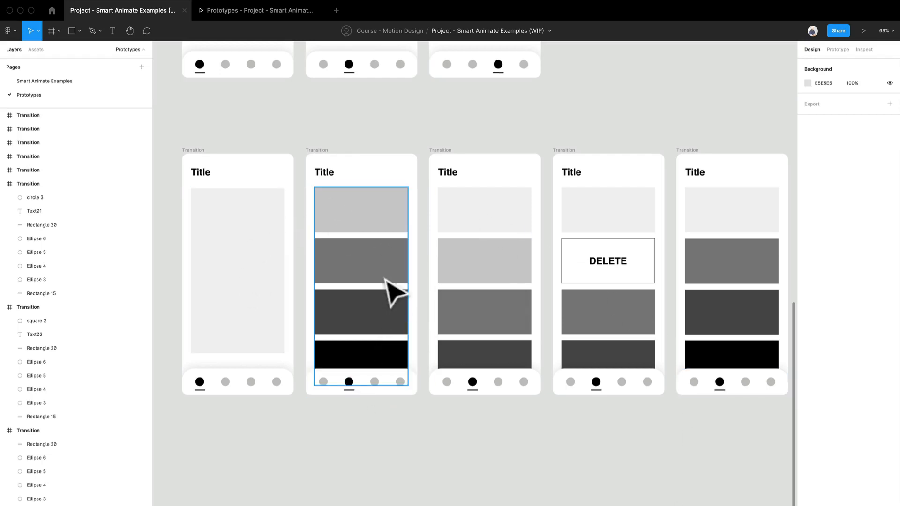
# Examine the bottom navigation bar of the first Title screen up close, including its background rectangle and circle placeholders.
pyautogui.click(518, 275)
pyautogui.click(300, 286)
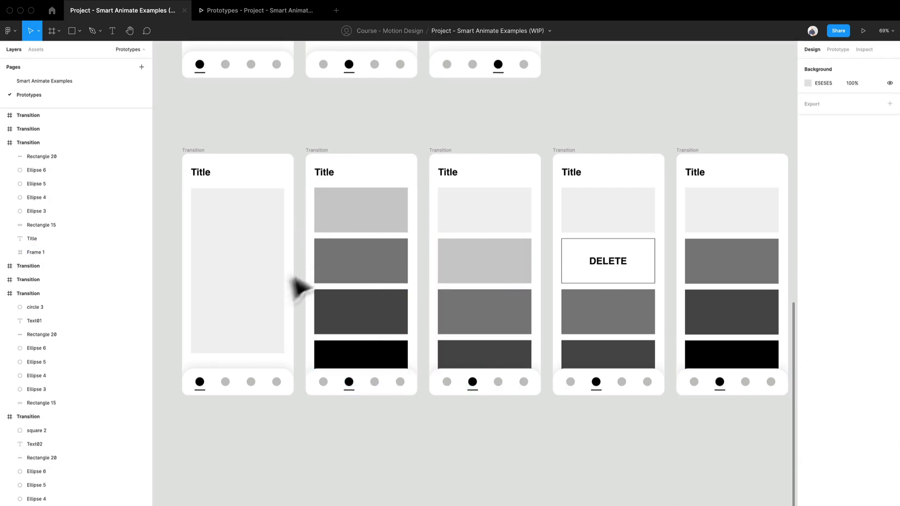
pyautogui.scroll(3, 255, 394)
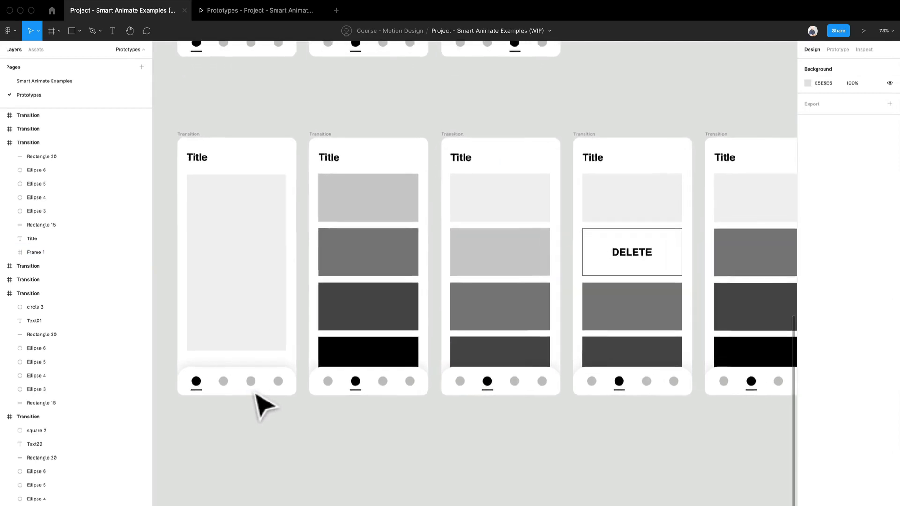
pyautogui.moveTo(282, 425); pyautogui.dragTo(446, 351)
pyautogui.scroll(3, 445, 350)
pyautogui.click(441, 319)
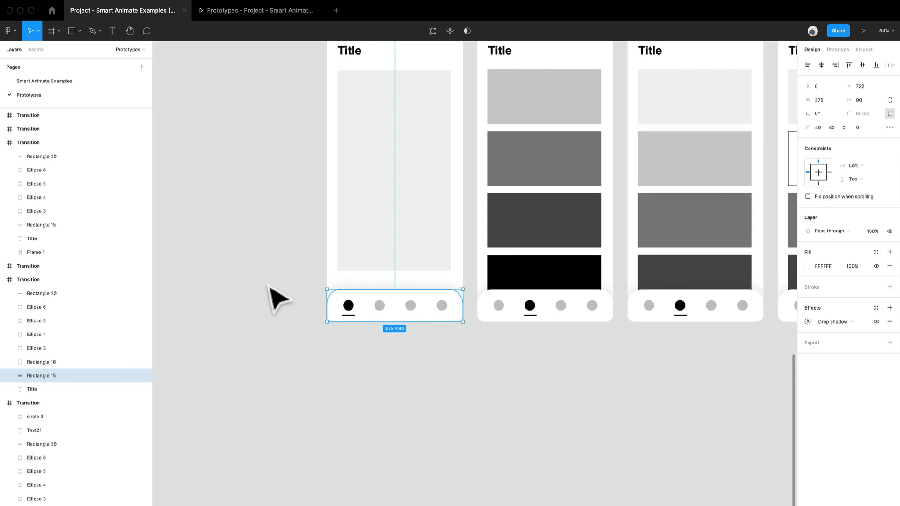
pyautogui.scroll(10, 275, 298)
pyautogui.moveTo(460, 347); pyautogui.dragTo(283, 375)
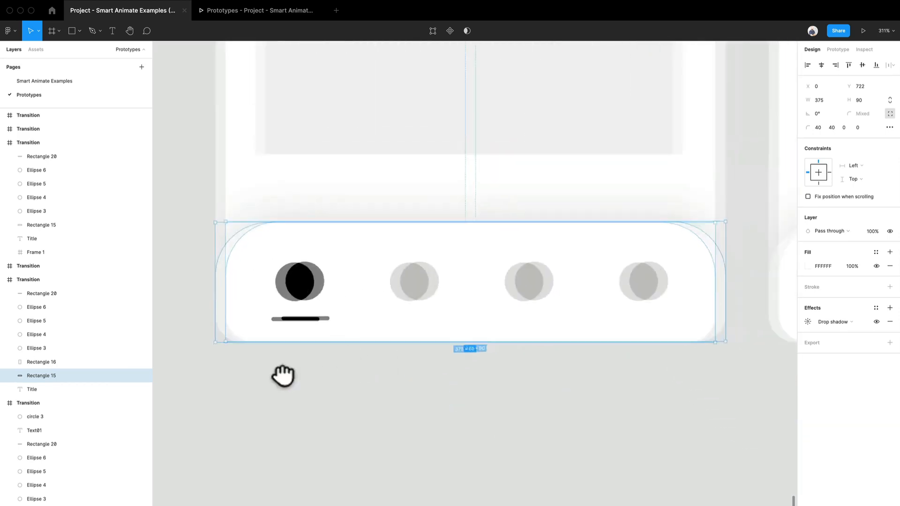
pyautogui.scroll(-2, 279, 369)
pyautogui.click(186, 179)
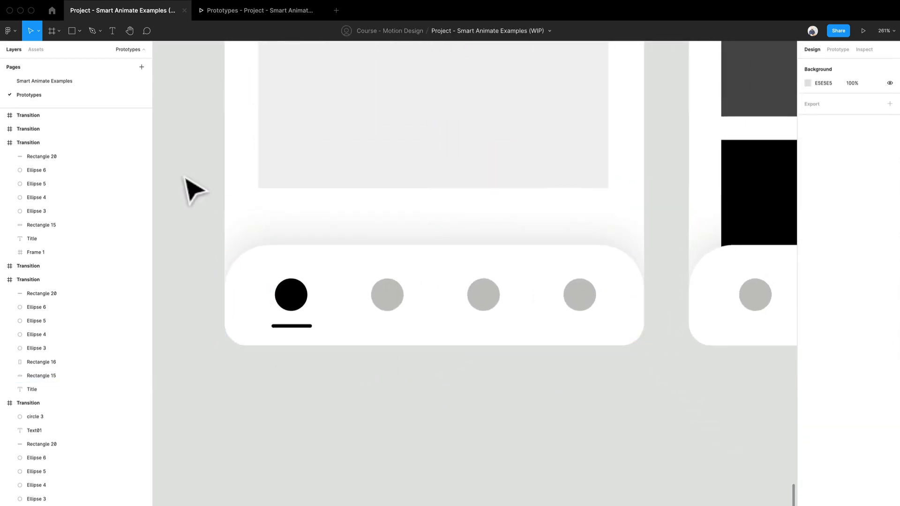
# Run the Material Design Icons plugin to view its icon library, and close it.
pyautogui.rightClick(186, 139)
pyautogui.moveTo(205, 166)
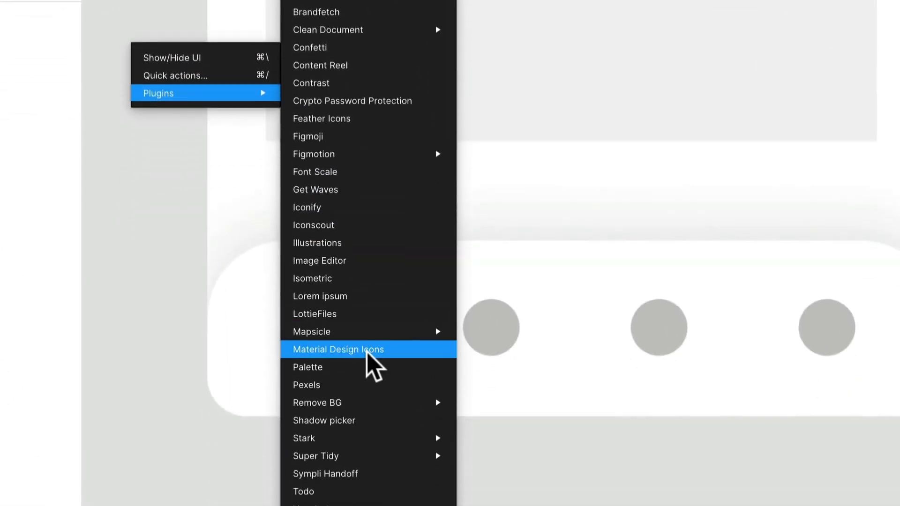
pyautogui.click(368, 350)
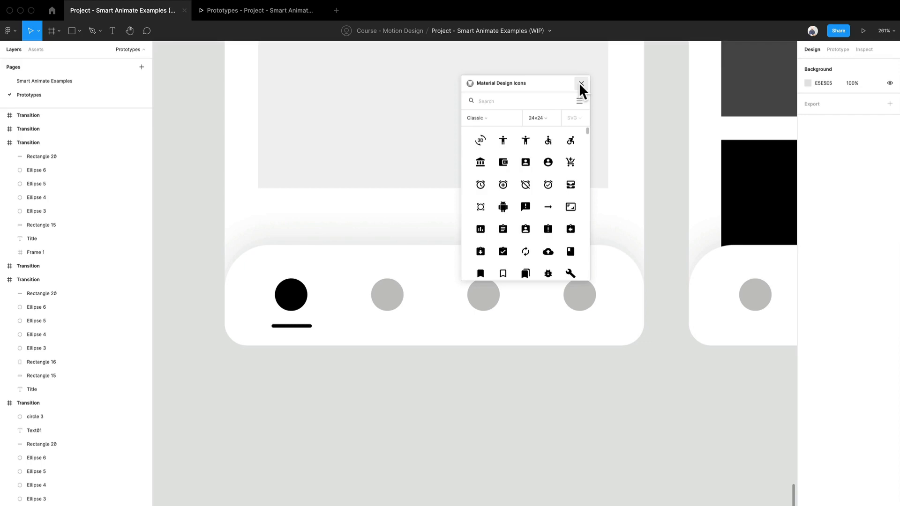
pyautogui.click(581, 84)
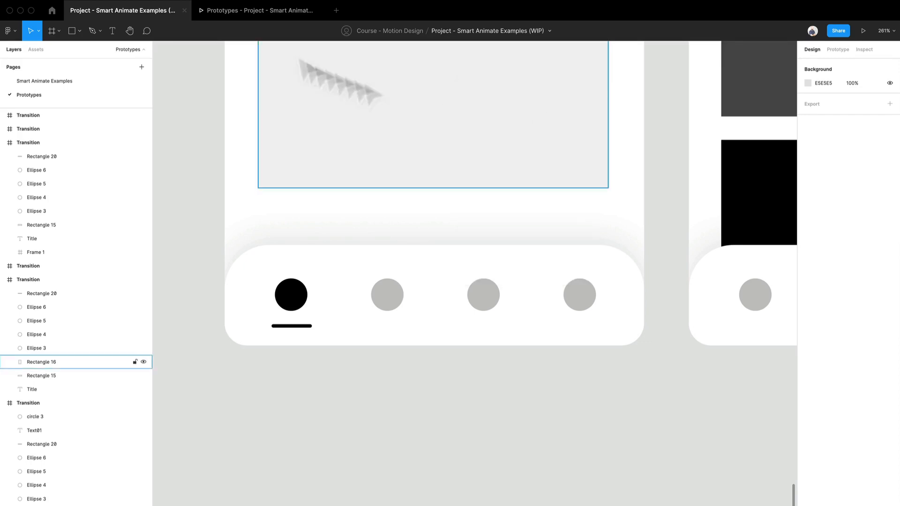
# Locate the option for browsing plugins in Community without opening it.
pyautogui.moveTo(154, 5)
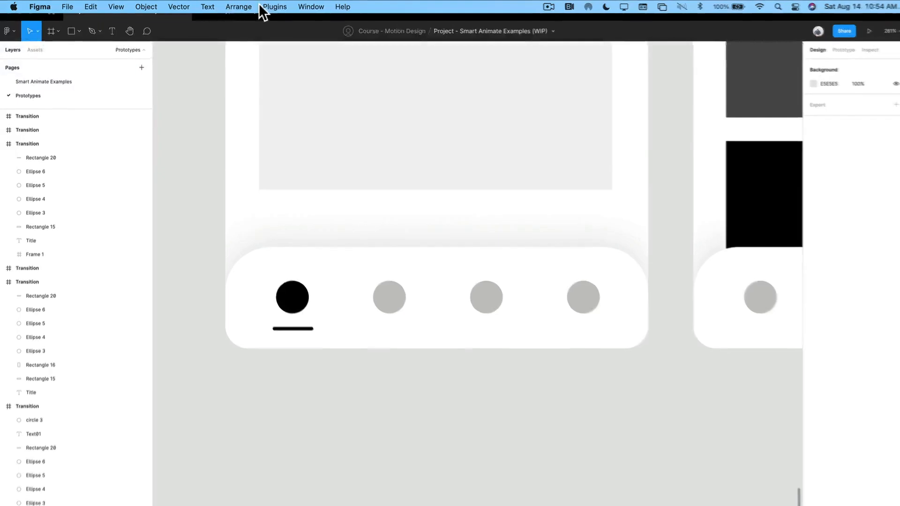
pyautogui.click(262, 6)
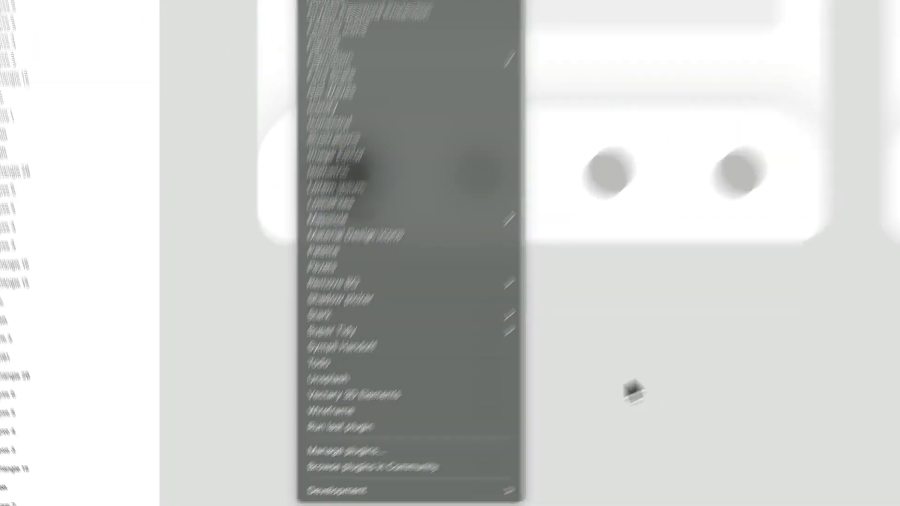
pyautogui.click(779, 320)
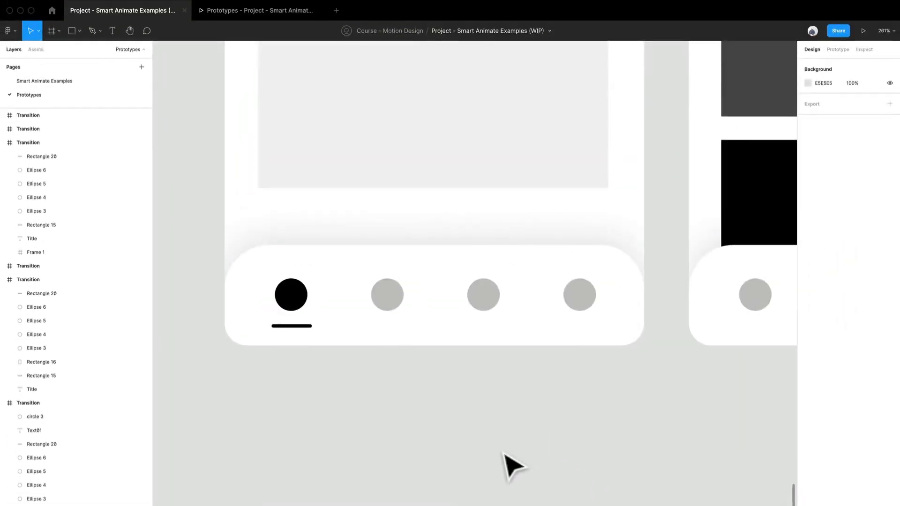
# Inspect the large placeholder rectangle in the first Title screen and the title text in the first two Title screens.
pyautogui.moveTo(395, 401); pyautogui.dragTo(346, 493)
pyautogui.scroll(-8, 347, 492)
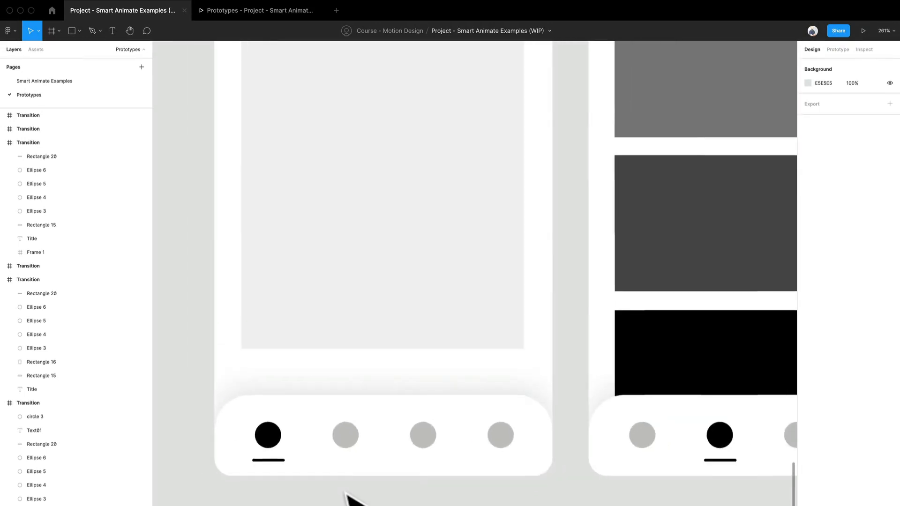
pyautogui.scroll(5, 361, 448)
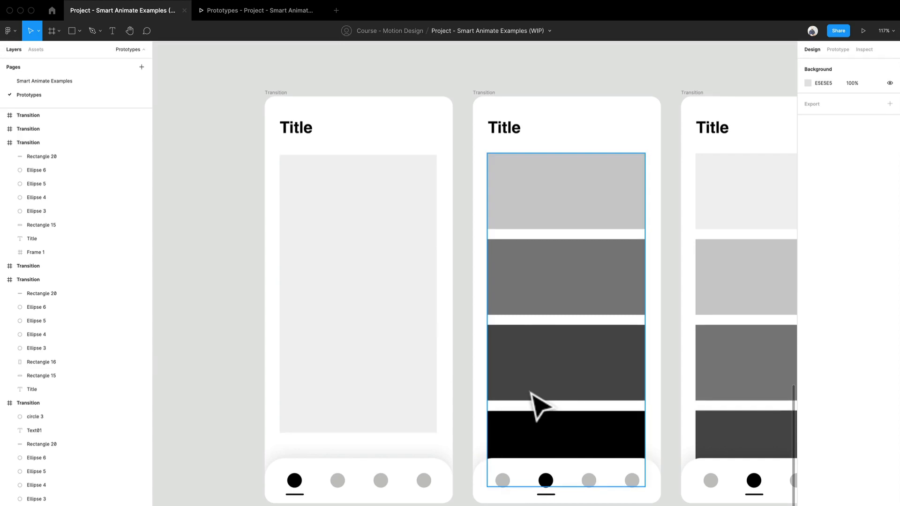
pyautogui.scroll(-3, 466, 374)
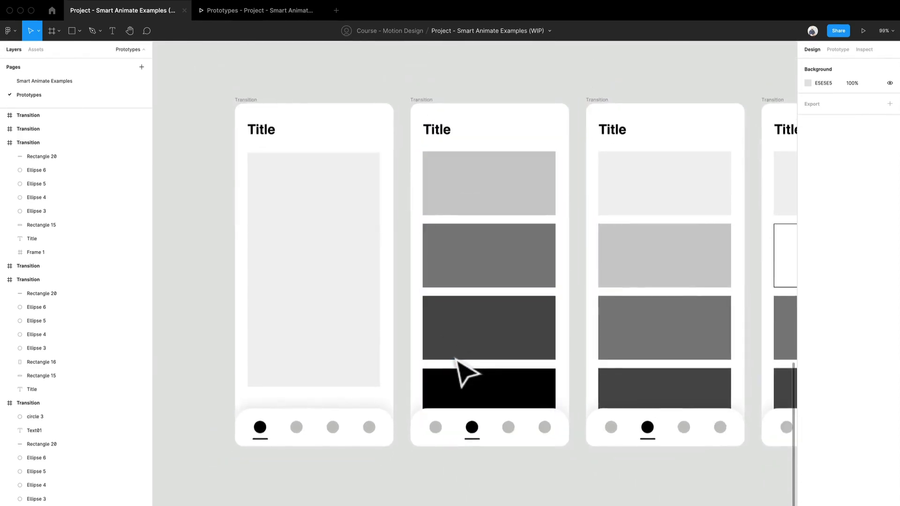
pyautogui.scroll(1, 321, 315)
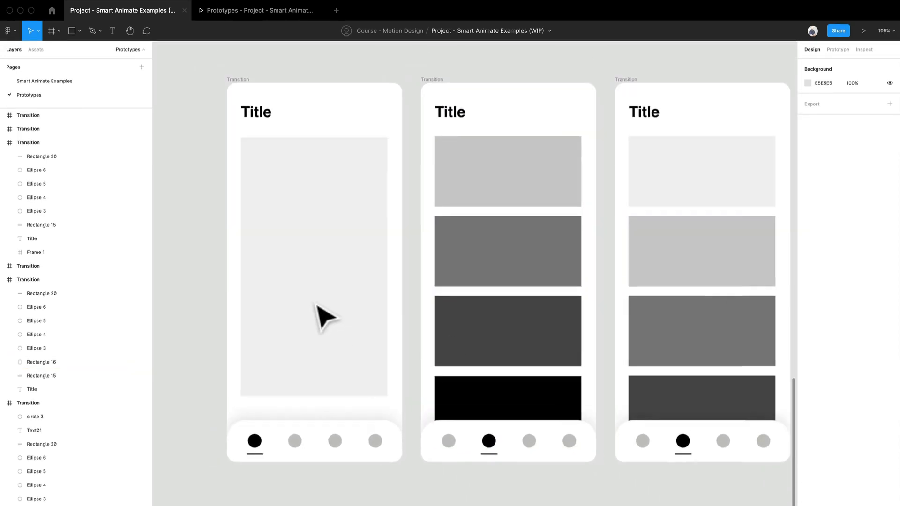
pyautogui.click(300, 324)
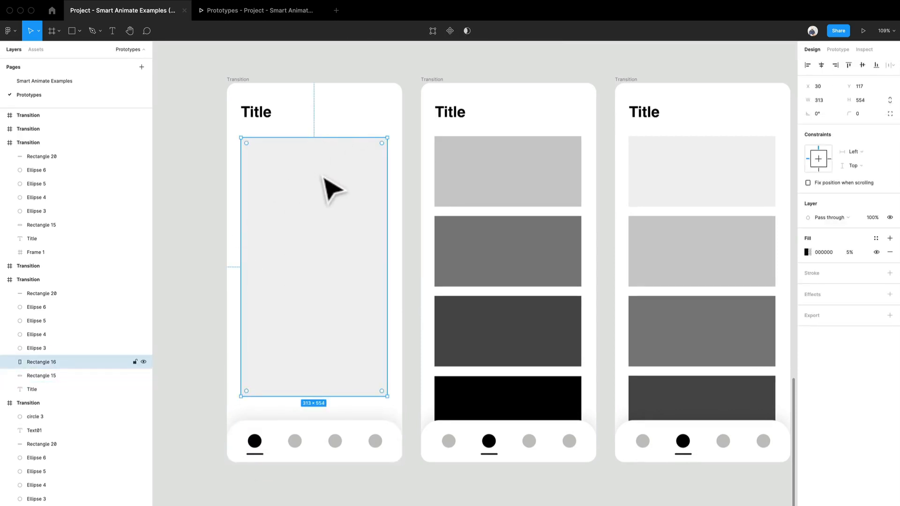
pyautogui.click(269, 121)
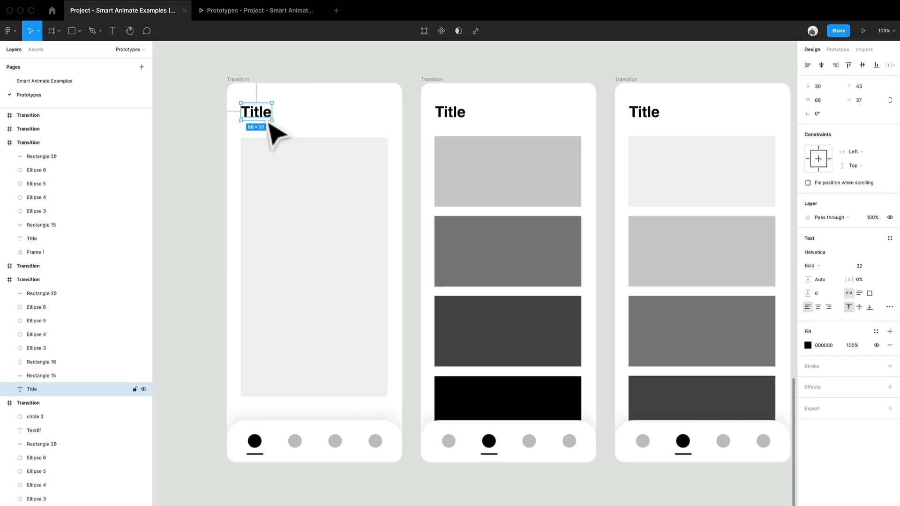
pyautogui.click(463, 122)
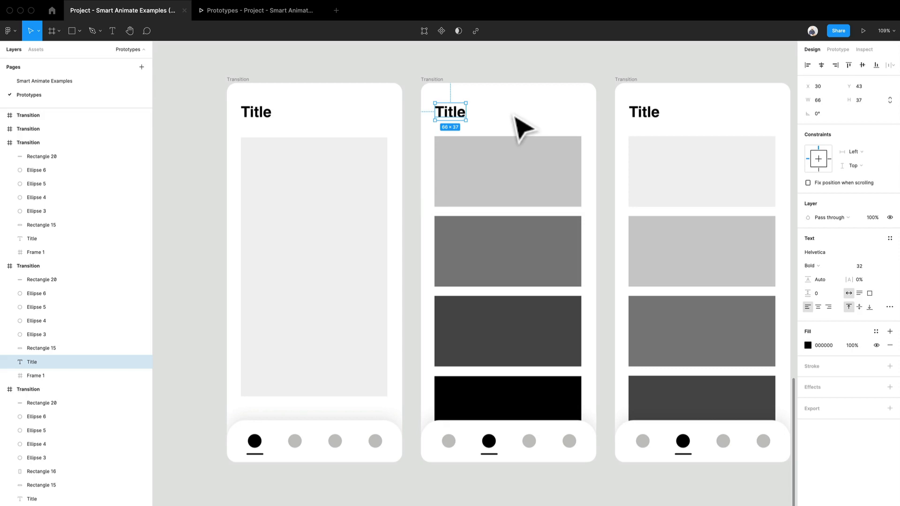
# Inspect the stacked-block frames in the second, third and last Title screens and compare them with the DELETE screen.
pyautogui.moveTo(689, 140); pyautogui.dragTo(502, 161)
pyautogui.scroll(-5, 501, 157)
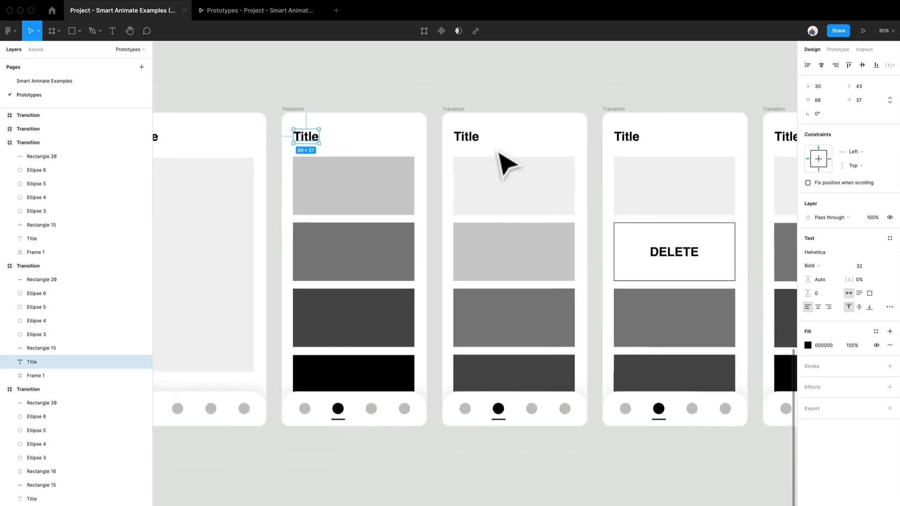
pyautogui.scroll(-2, 496, 154)
pyautogui.moveTo(266, 216); pyautogui.dragTo(382, 176)
pyautogui.scroll(4, 427, 195)
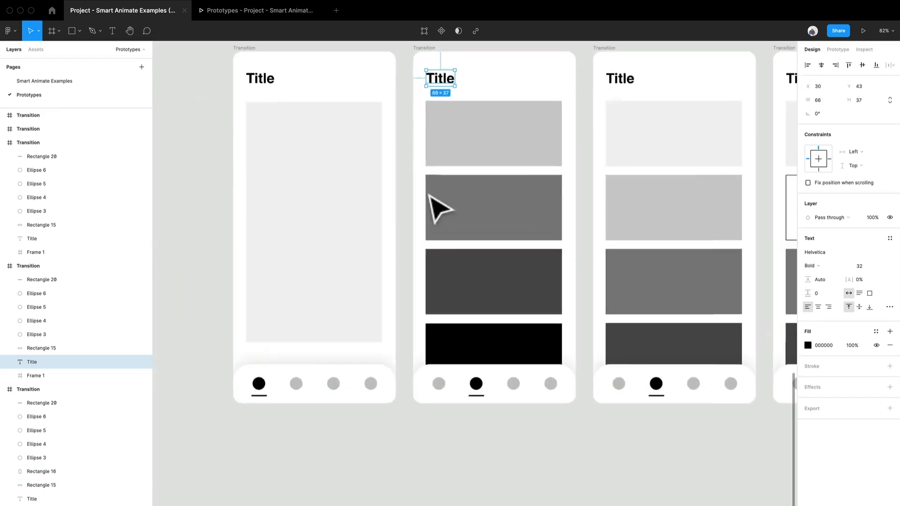
pyautogui.click(503, 161)
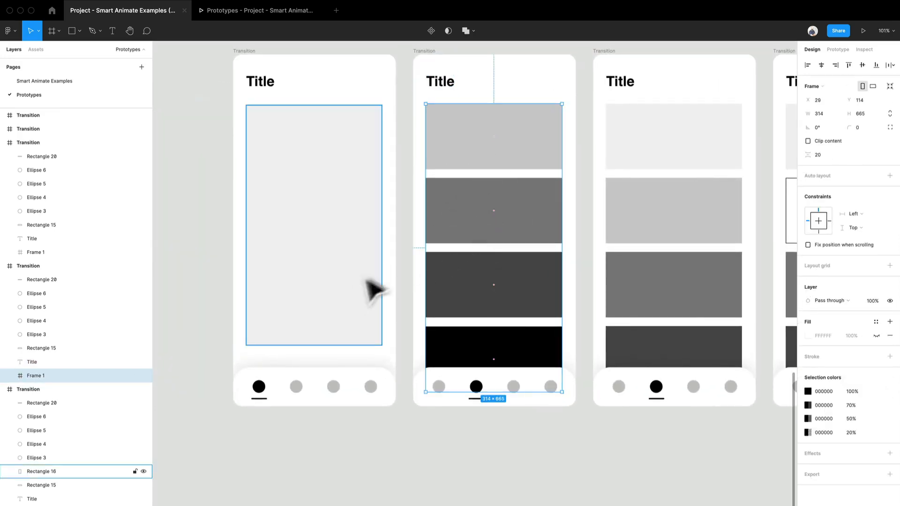
pyautogui.moveTo(504, 290); pyautogui.dragTo(372, 352)
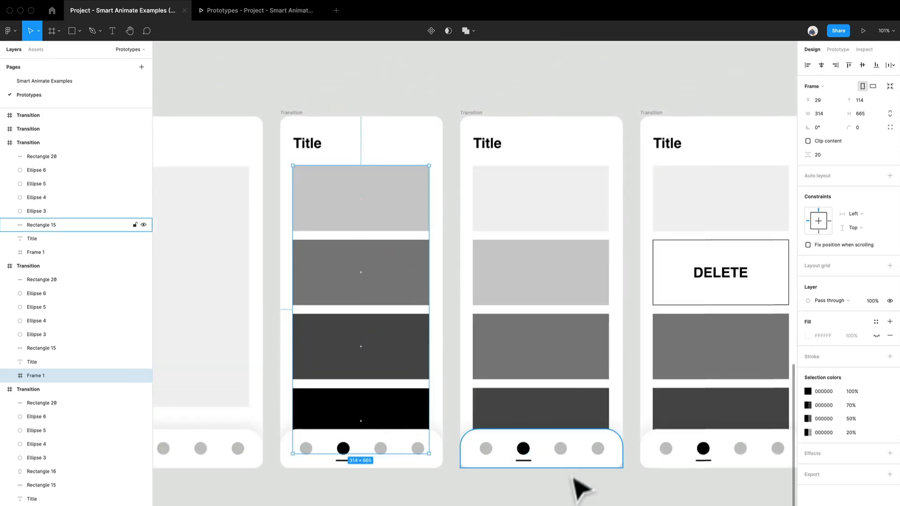
pyautogui.hscroll(7, 519, 497)
pyautogui.click(424, 296)
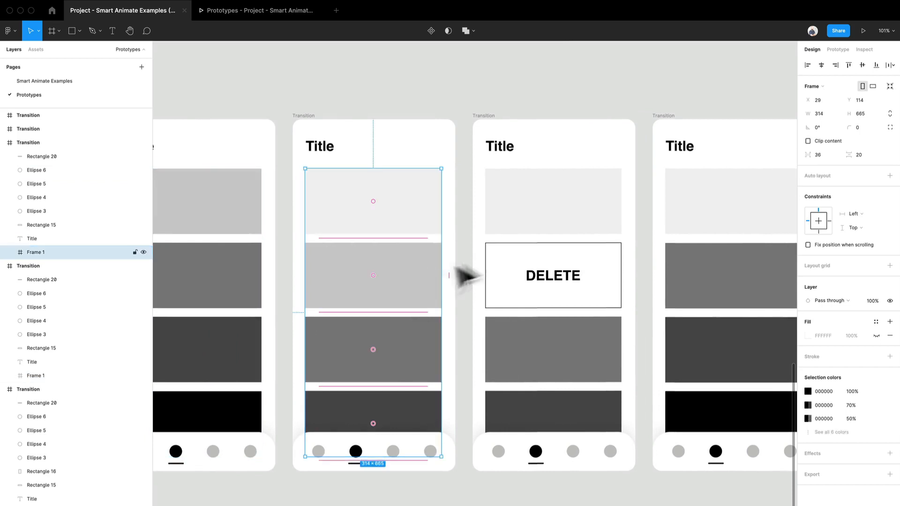
pyautogui.click(587, 231)
pyautogui.click(727, 258)
pyautogui.moveTo(753, 331); pyautogui.dragTo(531, 336)
pyautogui.moveTo(434, 343); pyautogui.dragTo(670, 291)
pyautogui.scroll(-3, 669, 290)
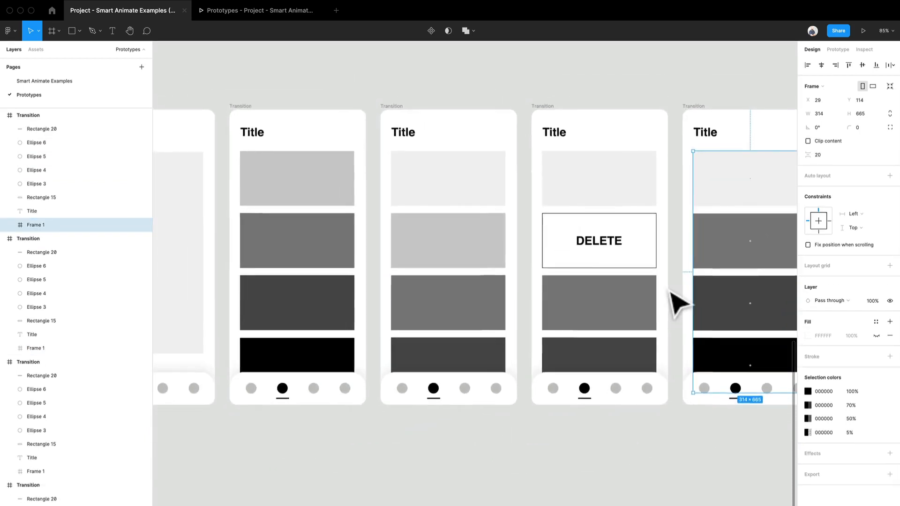
pyautogui.scroll(-2, 670, 290)
pyautogui.click(390, 479)
pyautogui.moveTo(398, 473); pyautogui.dragTo(393, 436)
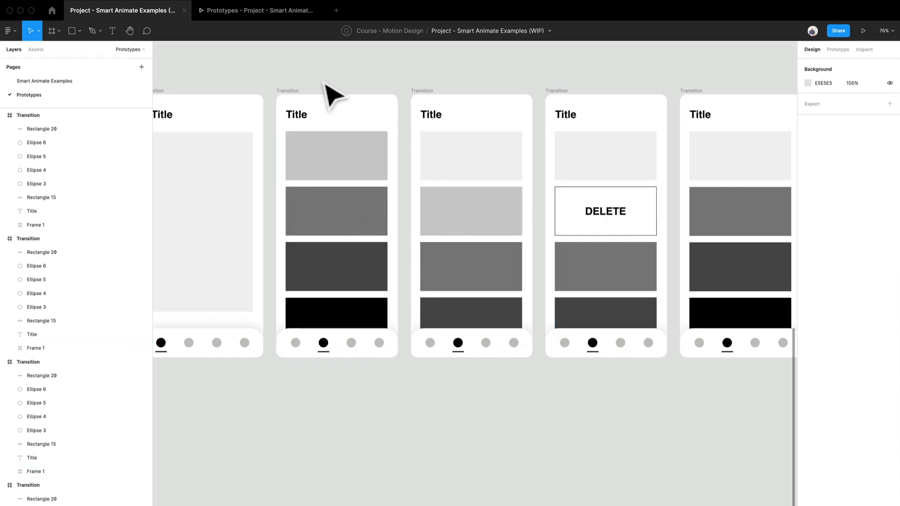
pyautogui.moveTo(312, 183); pyautogui.dragTo(379, 121)
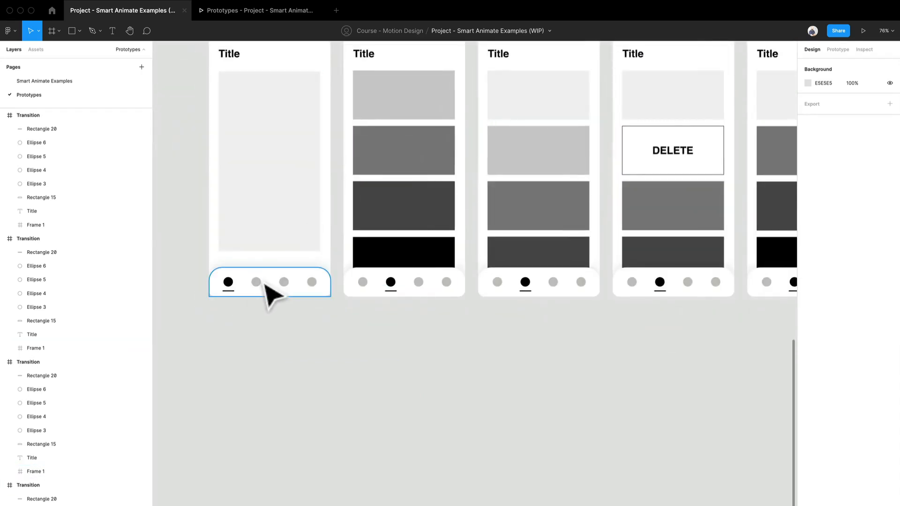
pyautogui.moveTo(338, 308); pyautogui.dragTo(307, 393)
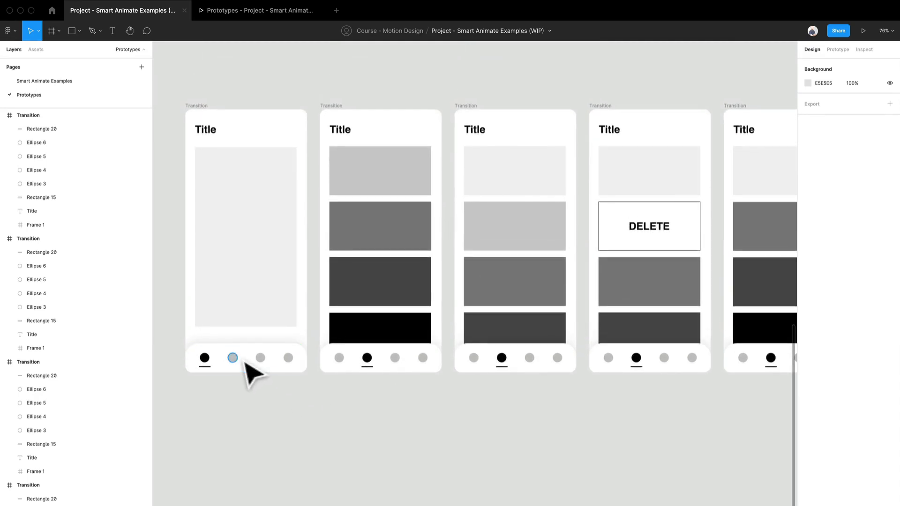
pyautogui.click(341, 111)
pyautogui.click(351, 99)
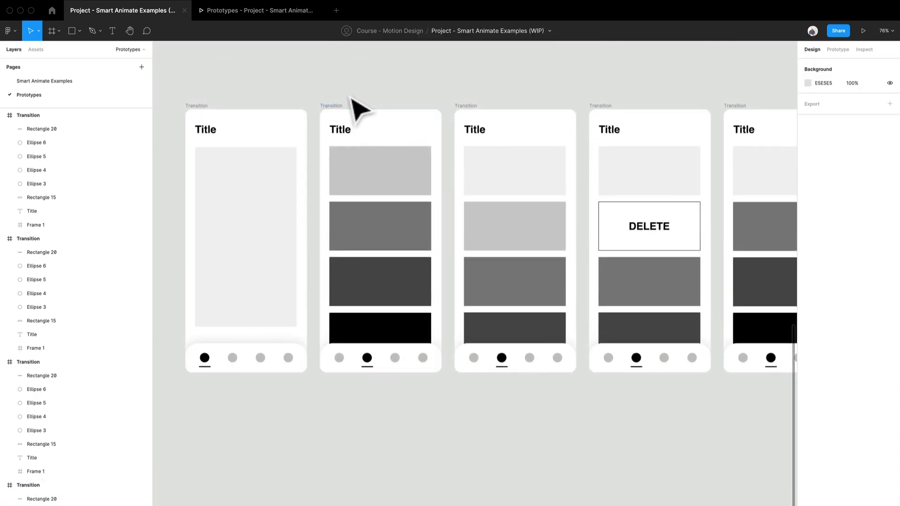
# Compare the content blocks and navigation bars across the row of Title screens, from the placeholder screen through the DELETE screen.
pyautogui.moveTo(450, 110); pyautogui.dragTo(396, 107)
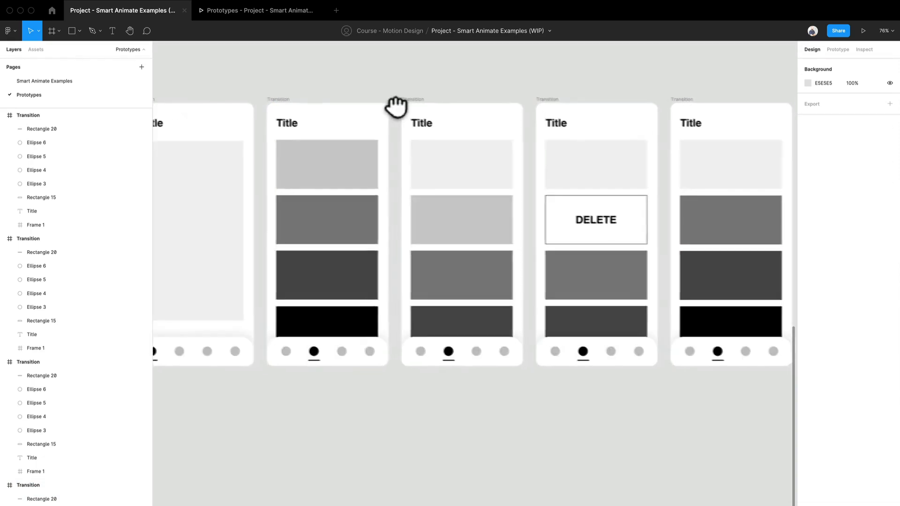
pyautogui.click(488, 235)
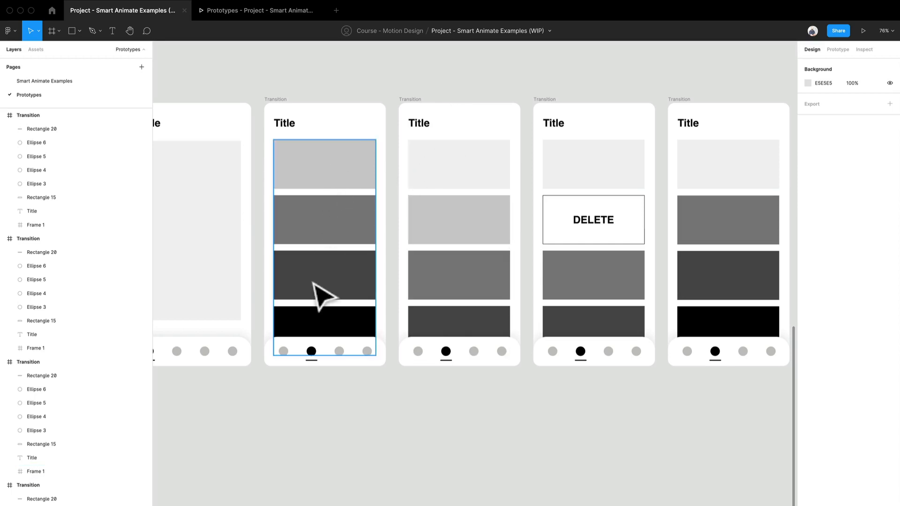
pyautogui.moveTo(494, 197); pyautogui.dragTo(431, 177)
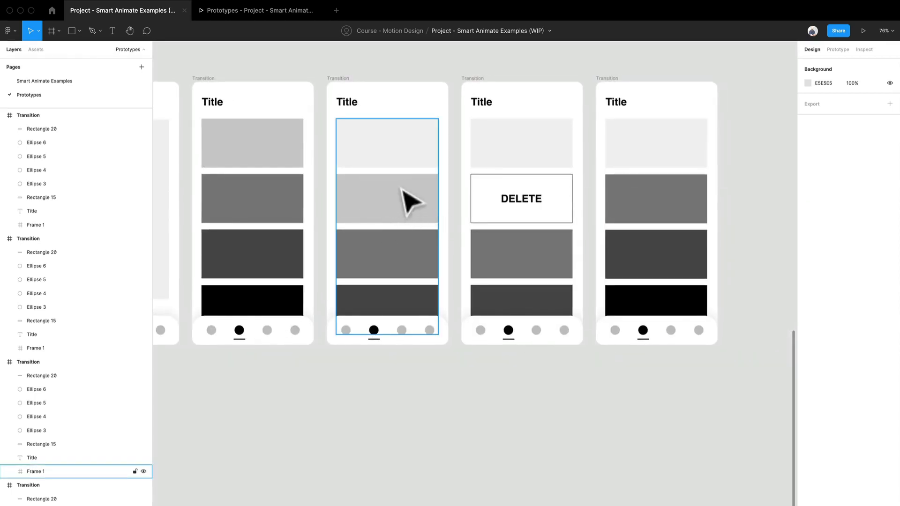
pyautogui.scroll(-1, 404, 192)
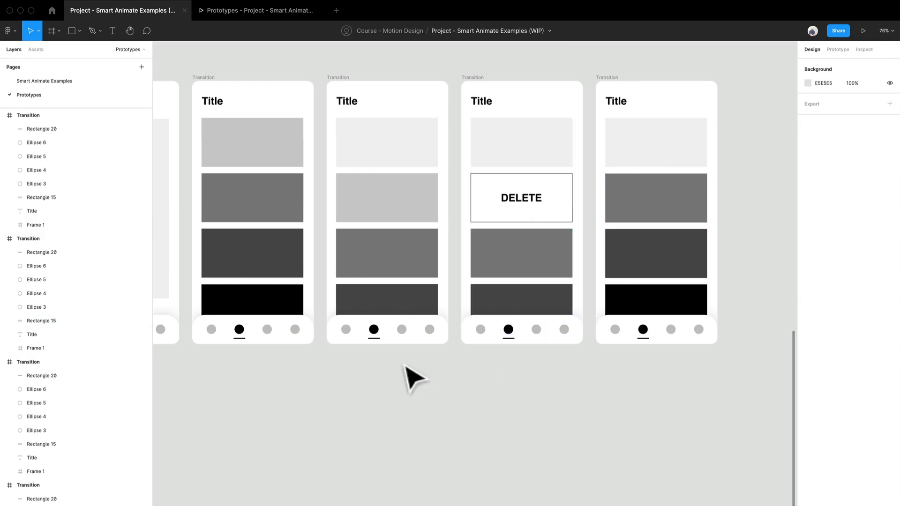
pyautogui.hscroll(-1, 525, 382)
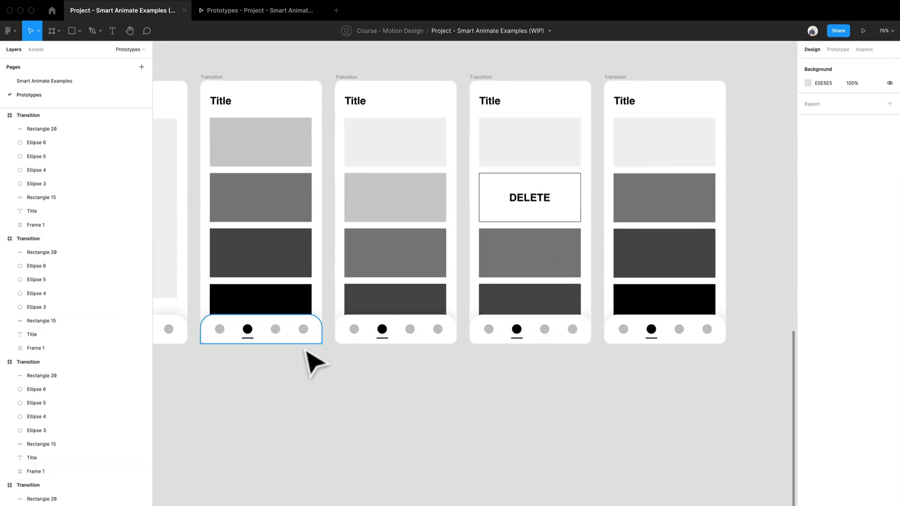
pyautogui.hscroll(-5, 337, 357)
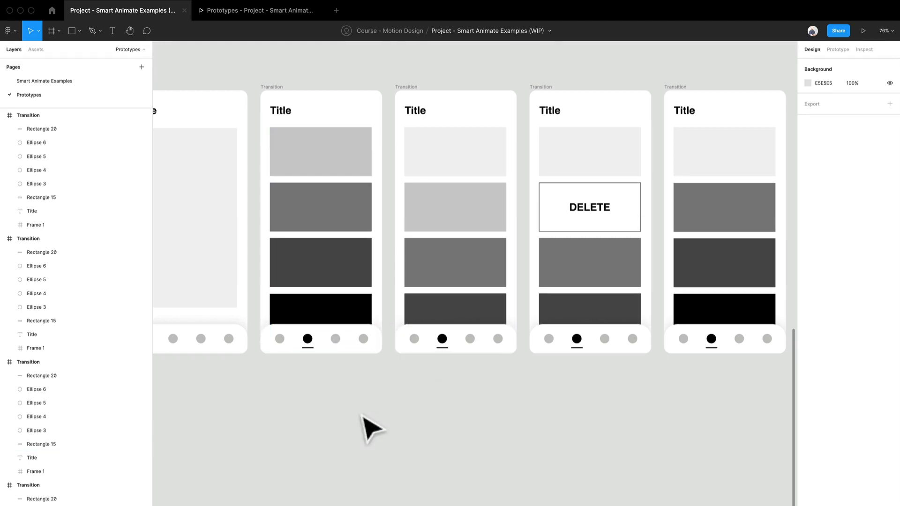
pyautogui.scroll(-1, 362, 414)
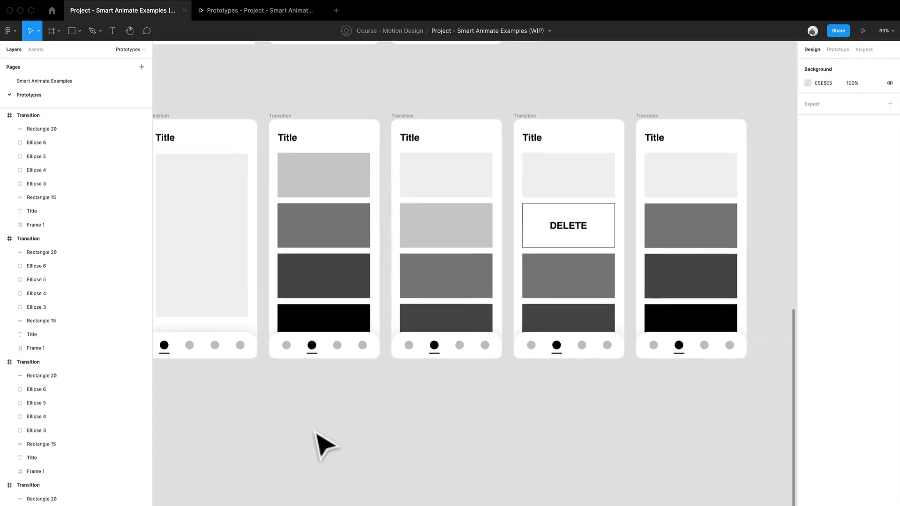
pyautogui.moveTo(319, 436); pyautogui.dragTo(357, 479)
pyautogui.scroll(5, 341, 315)
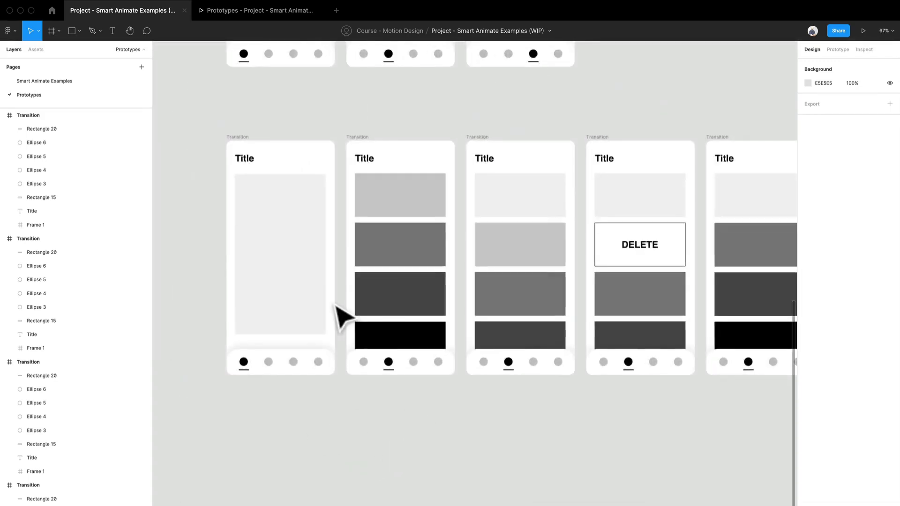
pyautogui.moveTo(341, 316); pyautogui.dragTo(412, 395)
pyautogui.scroll(-1, 407, 363)
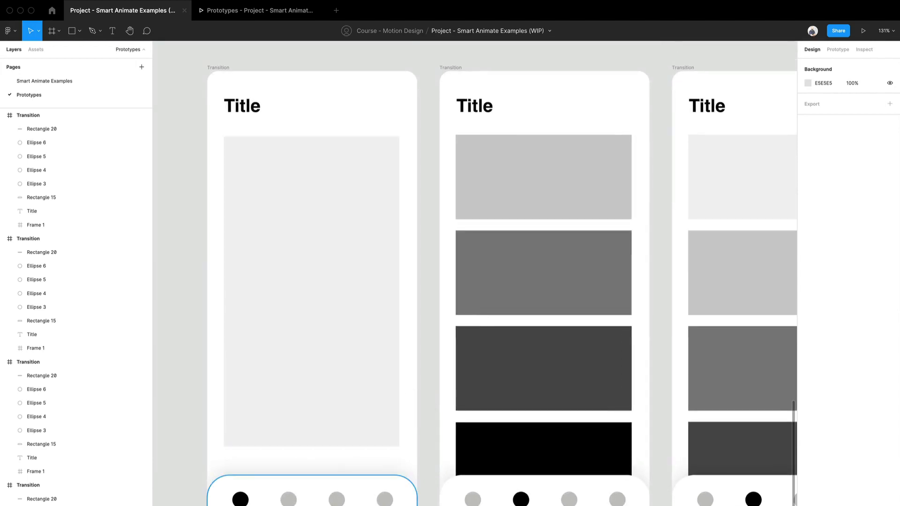
# Link the second navigation dot of the first Title screen to the second Title screen, on click, with a leftward Push animation.
pyautogui.click(839, 49)
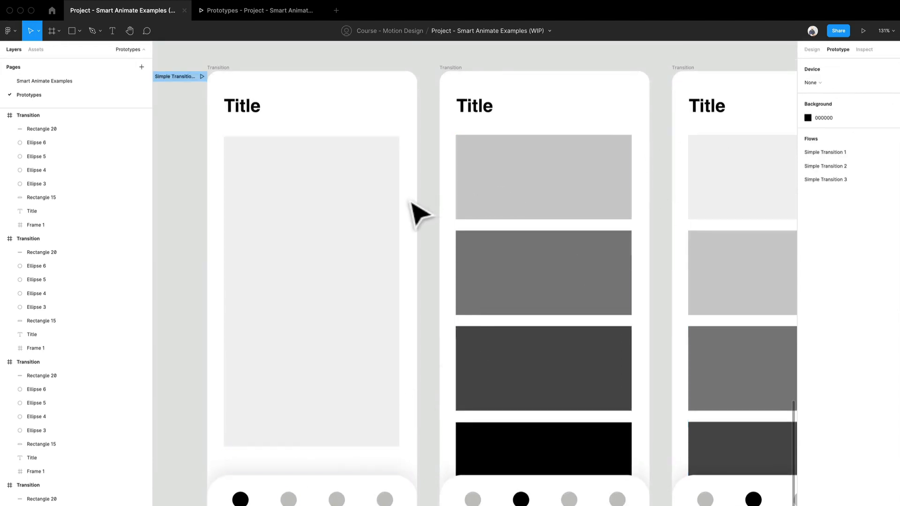
pyautogui.scroll(-2, 416, 185)
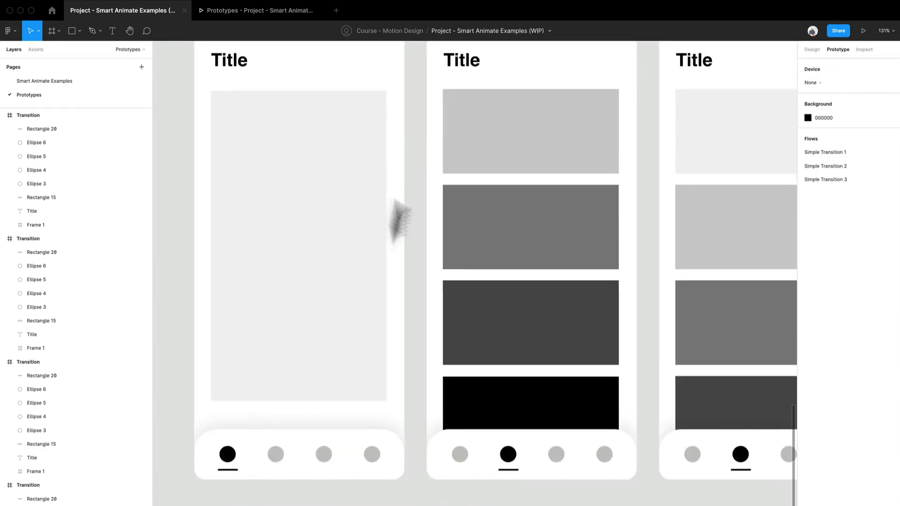
pyautogui.click(280, 459)
pyautogui.scroll(2, 298, 494)
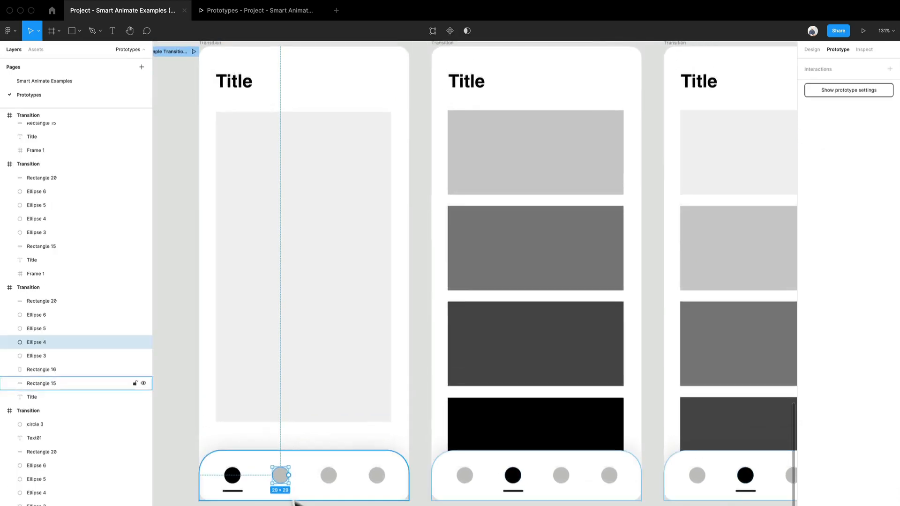
pyautogui.moveTo(288, 476); pyautogui.dragTo(552, 325)
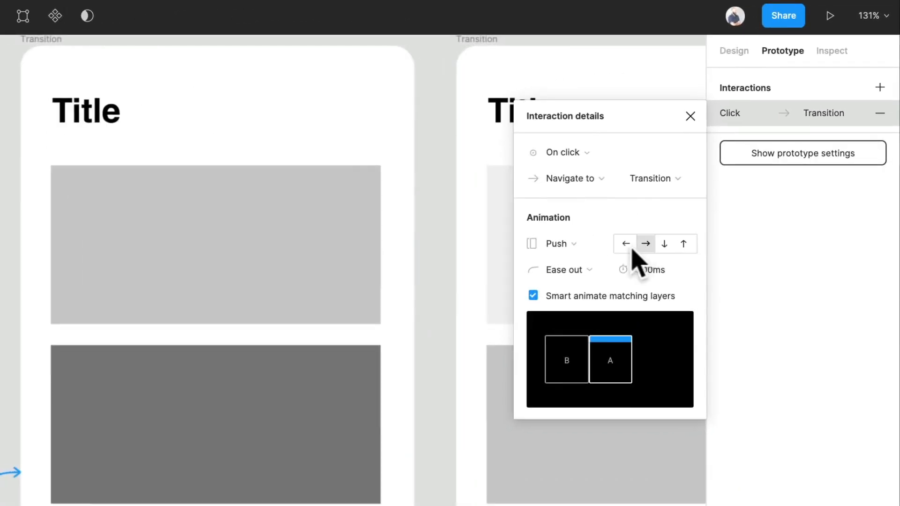
pyautogui.click(752, 154)
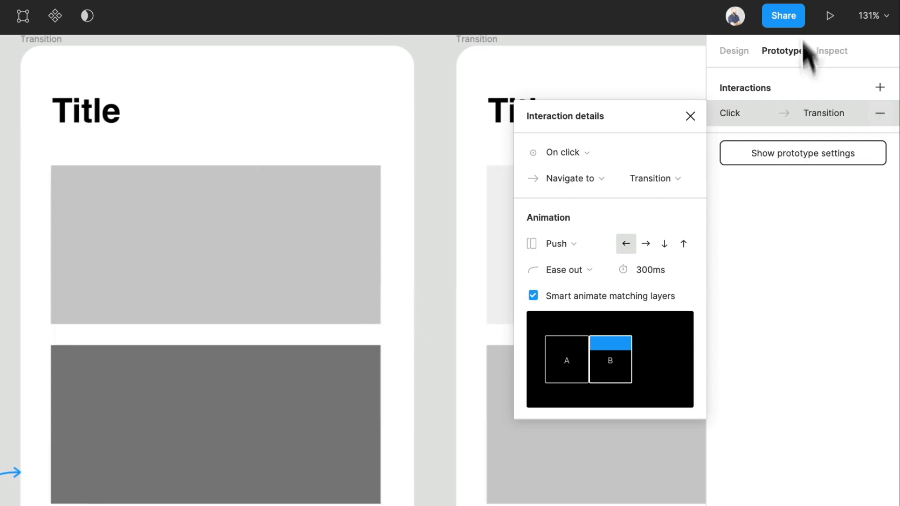
# Preview the second-dot transition in the prototype presentation and return to the design file.
pyautogui.click(822, 12)
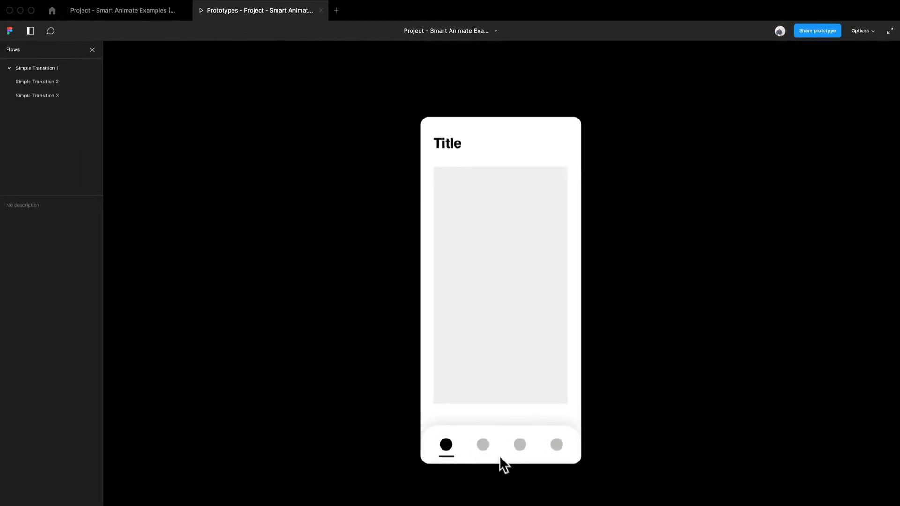
pyautogui.click(490, 446)
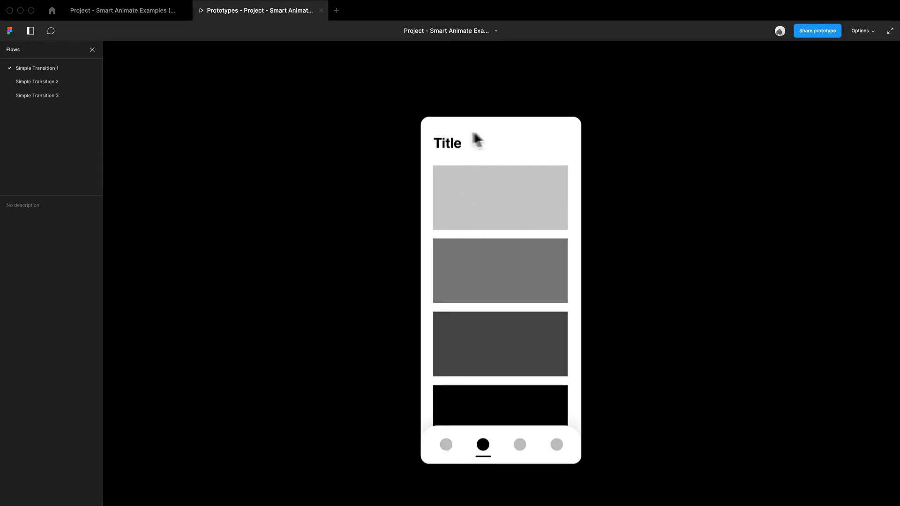
pyautogui.click(159, 11)
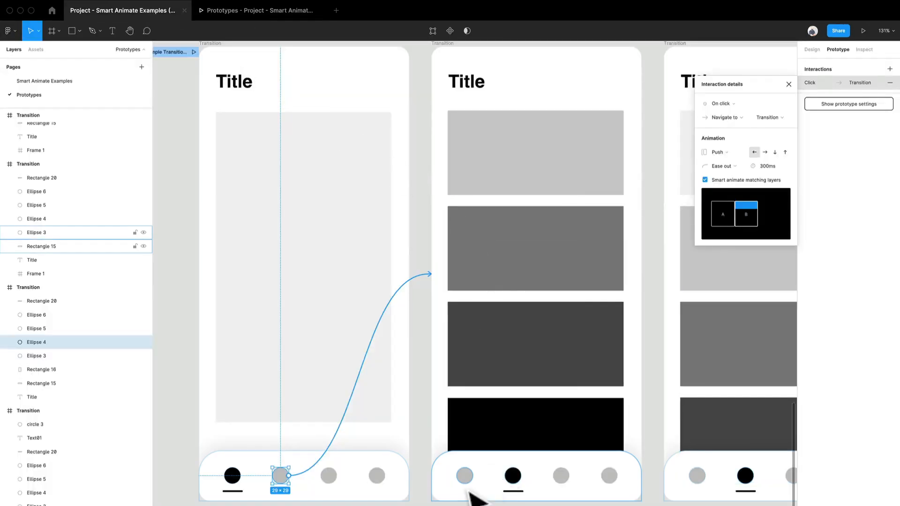
# Link the first navigation dot of the second Title screen back to the first Title screen, on click, with a rightward Push.
pyautogui.scroll(-3, 501, 499)
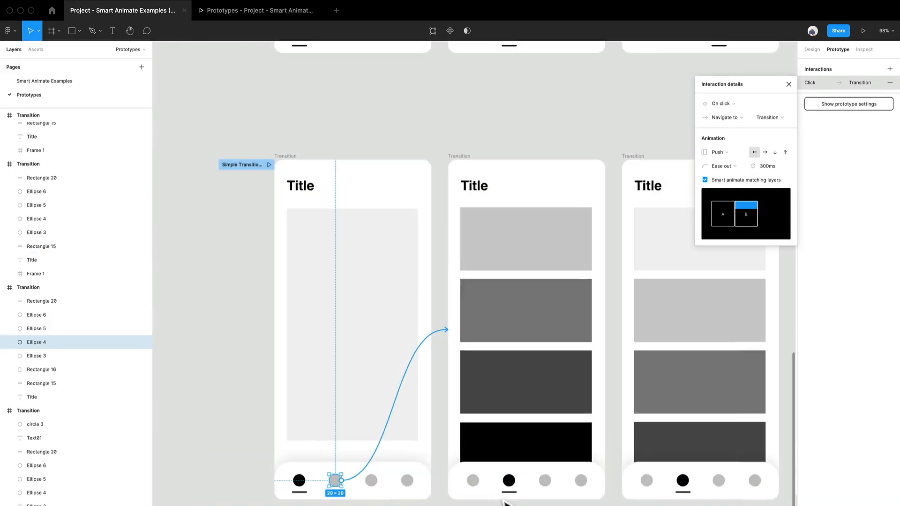
pyautogui.click(475, 481)
pyautogui.moveTo(479, 480); pyautogui.dragTo(392, 445)
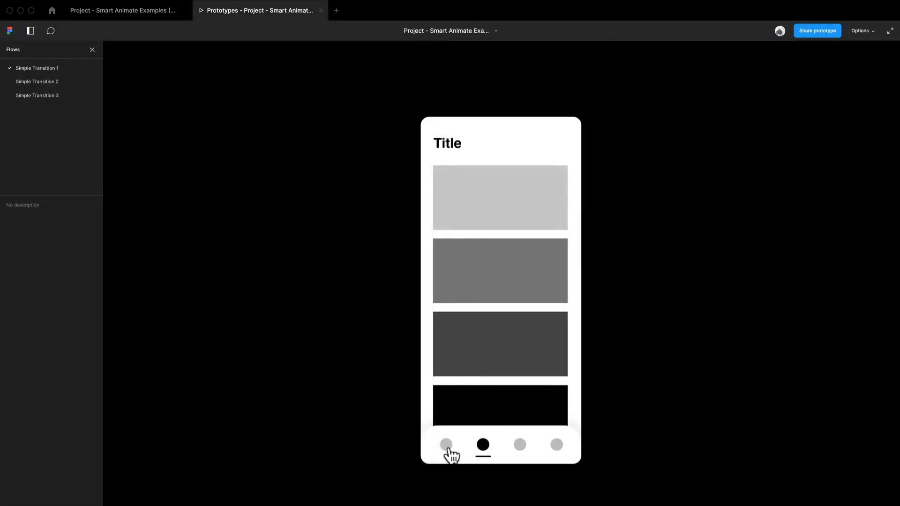
# Test switching back and forth between the first two Title screens in the presentation, and return to the design file.
pyautogui.click(447, 448)
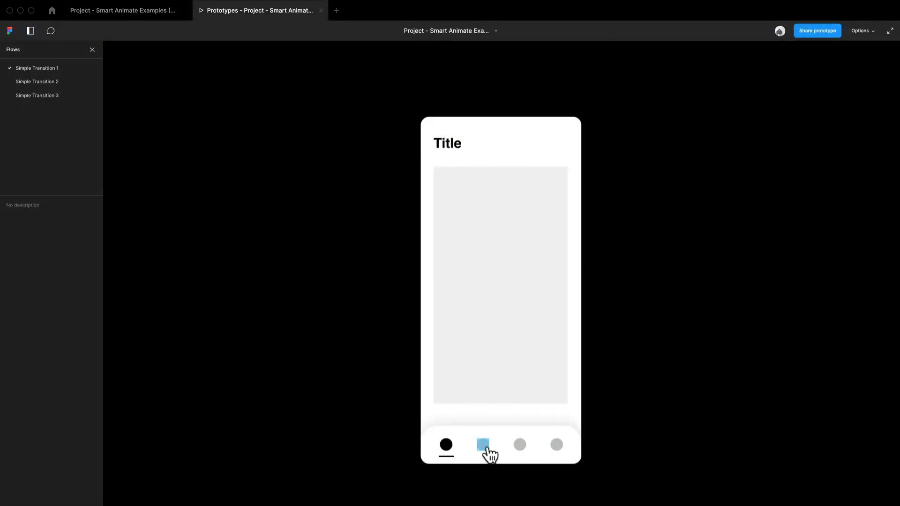
pyautogui.click(485, 449)
pyautogui.click(447, 450)
pyautogui.click(477, 449)
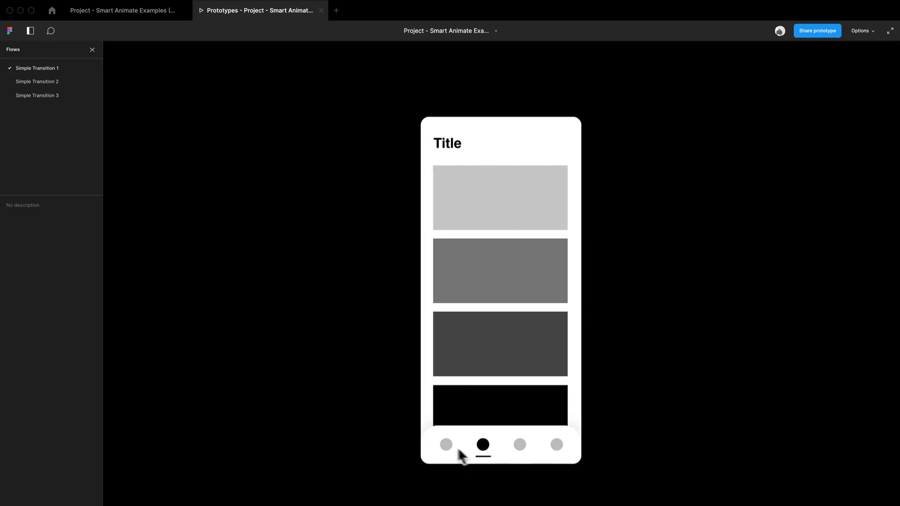
pyautogui.click(447, 445)
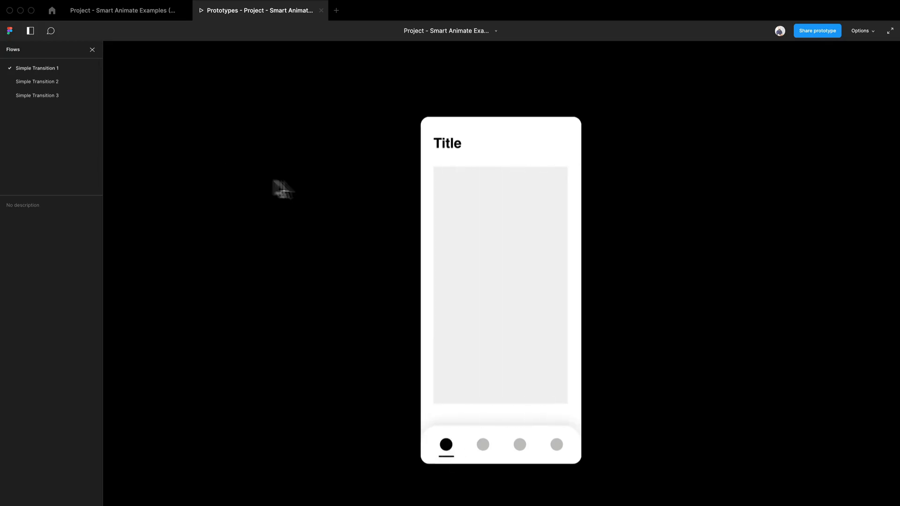
pyautogui.click(130, 14)
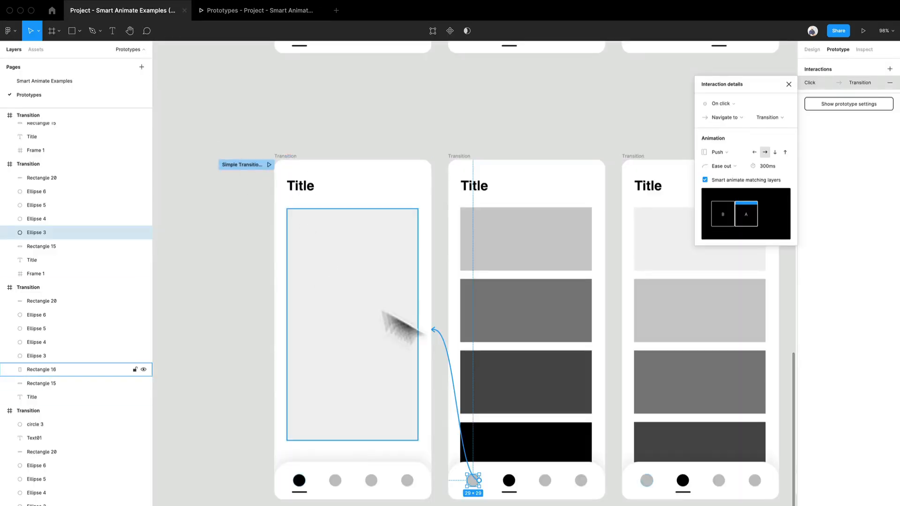
# Try linking the whole second Title screen to the third one, check its trigger options, and remove the link.
pyautogui.click(490, 503)
pyautogui.hscroll(3, 490, 503)
pyautogui.scroll(-2, 490, 503)
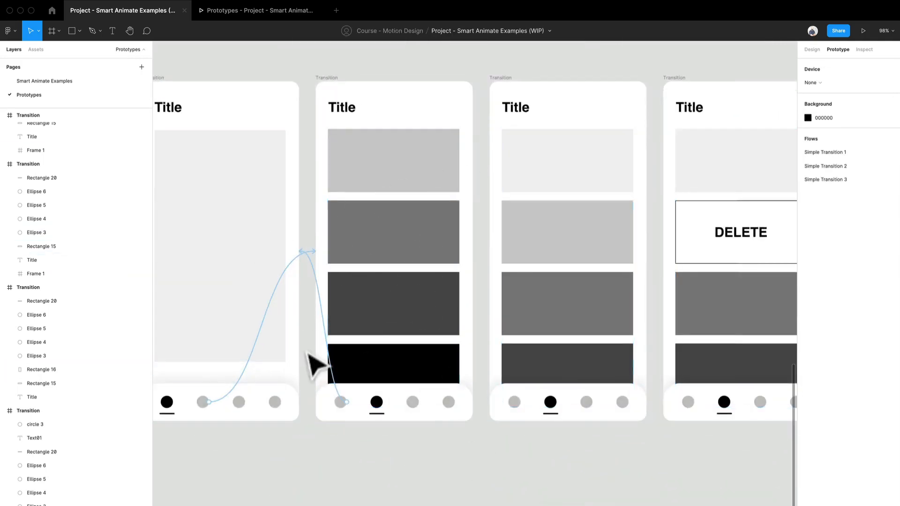
pyautogui.scroll(3, 366, 177)
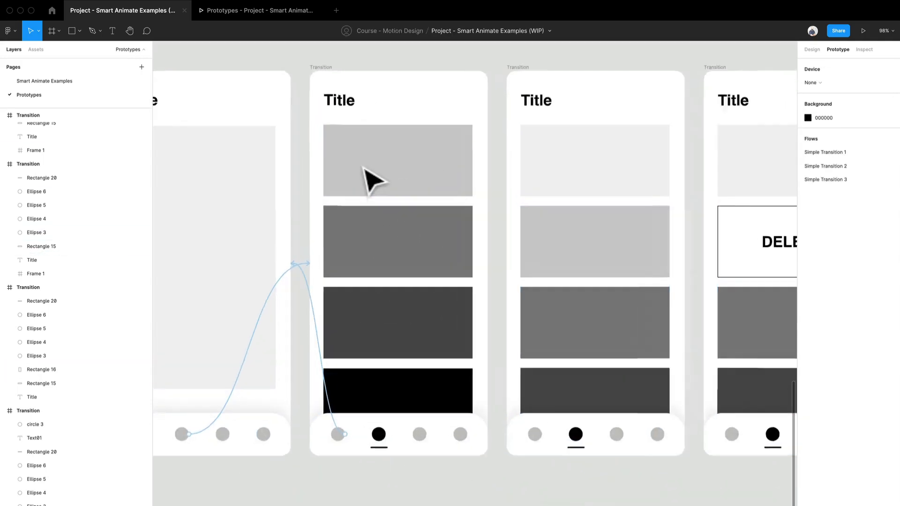
pyautogui.scroll(-1, 364, 168)
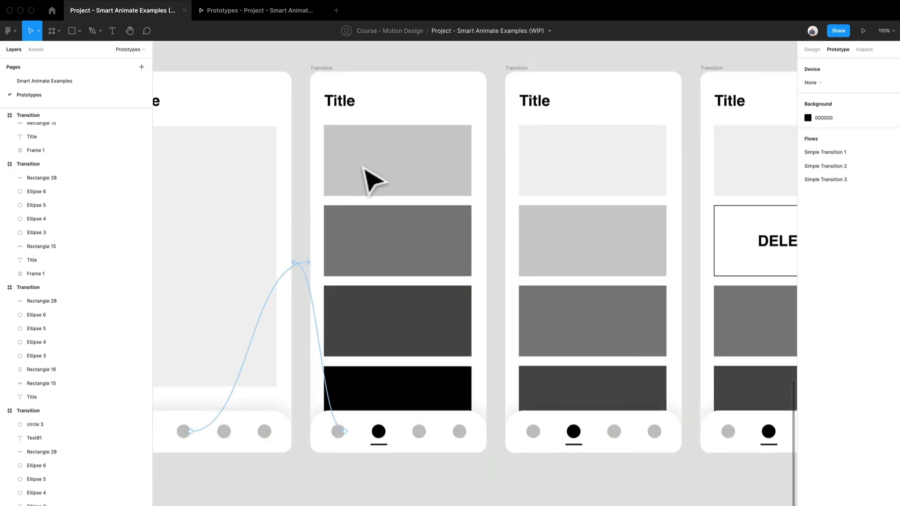
pyautogui.click(337, 69)
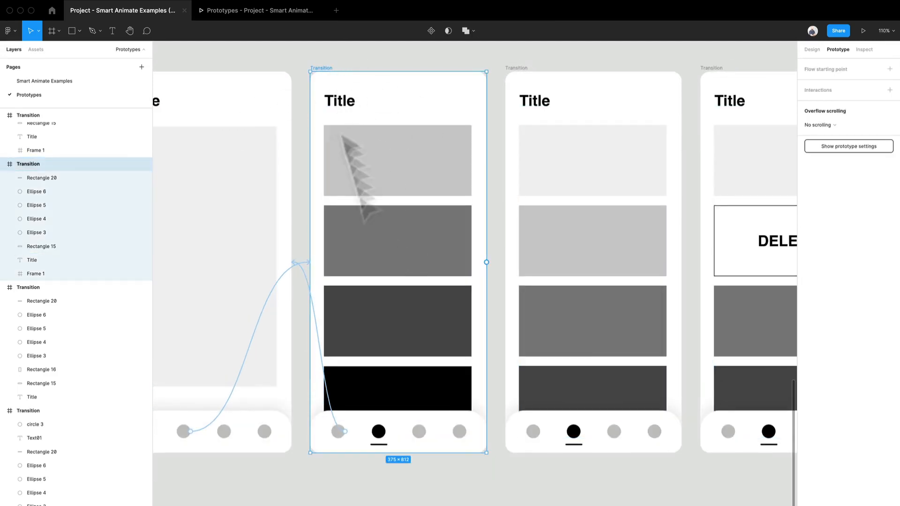
pyautogui.moveTo(486, 262); pyautogui.dragTo(563, 272)
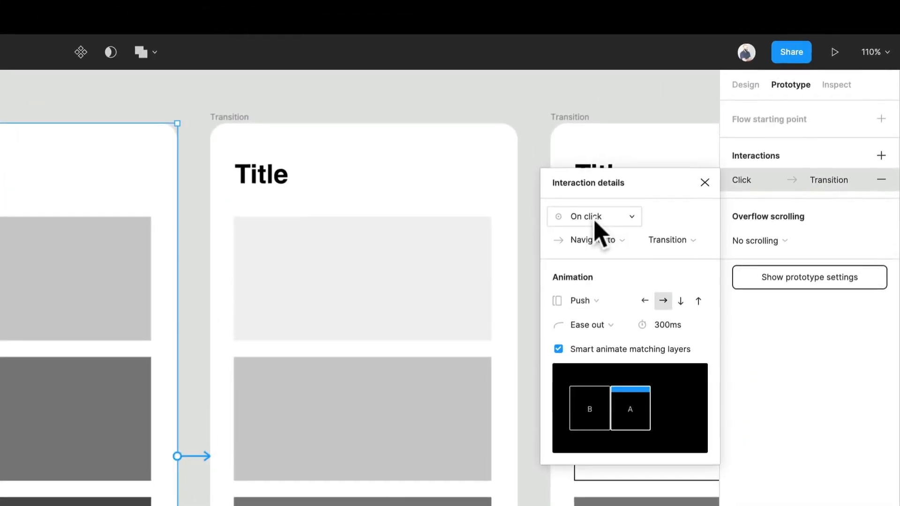
pyautogui.click(595, 223)
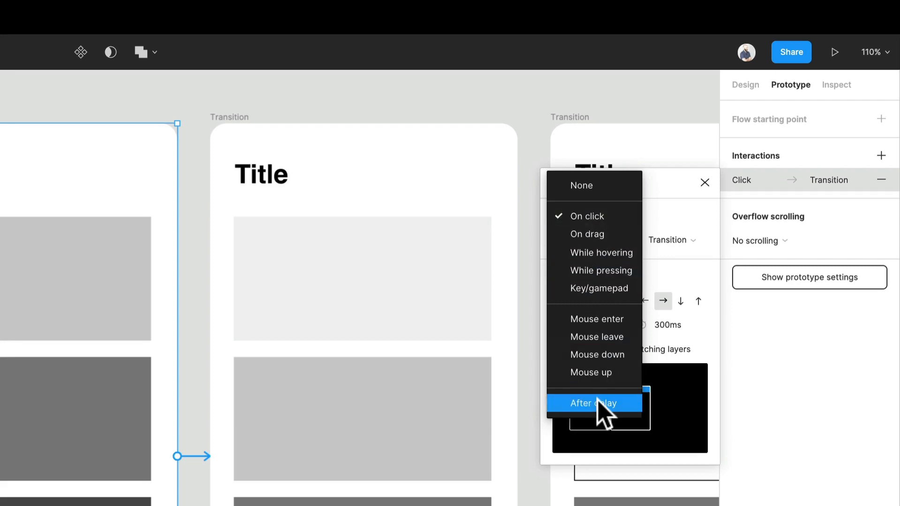
pyautogui.click(416, 124)
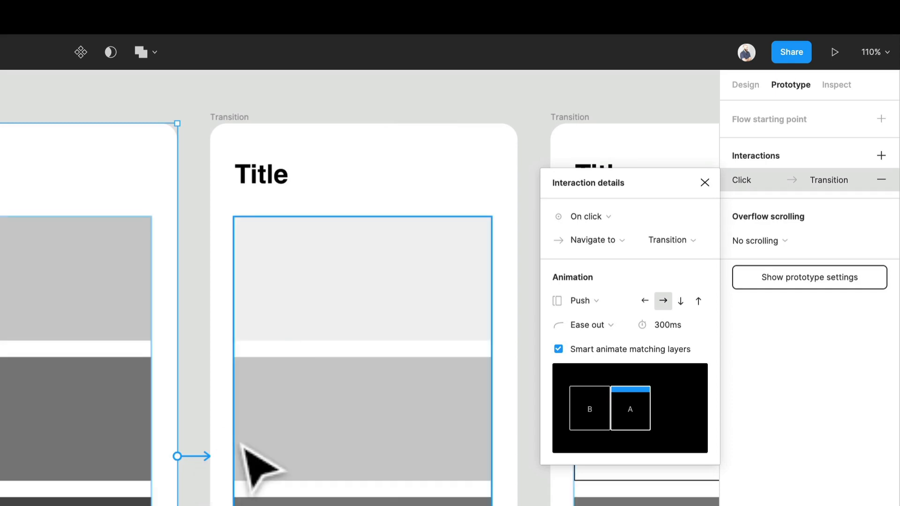
pyautogui.click(881, 179)
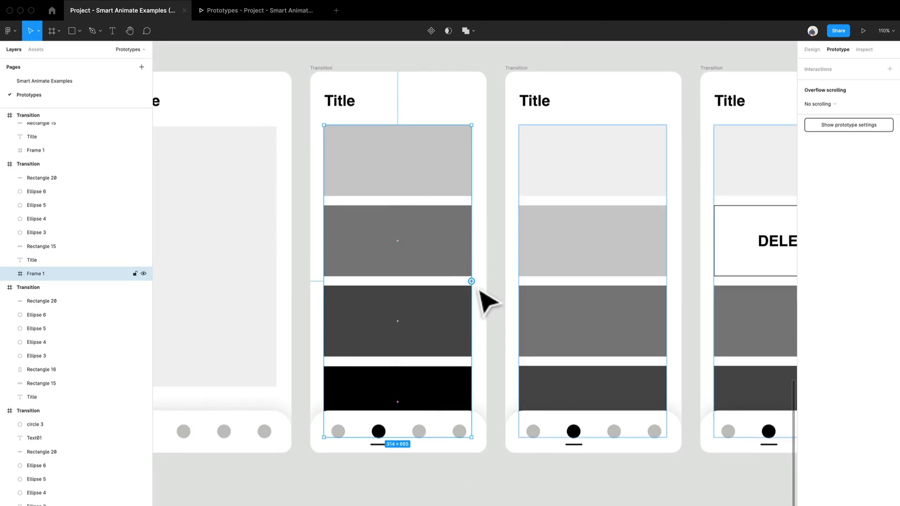
# Link the stacked-block frame in the second Title screen to the third Title screen with an On drag trigger and Smart animate.
pyautogui.moveTo(479, 290); pyautogui.dragTo(535, 294)
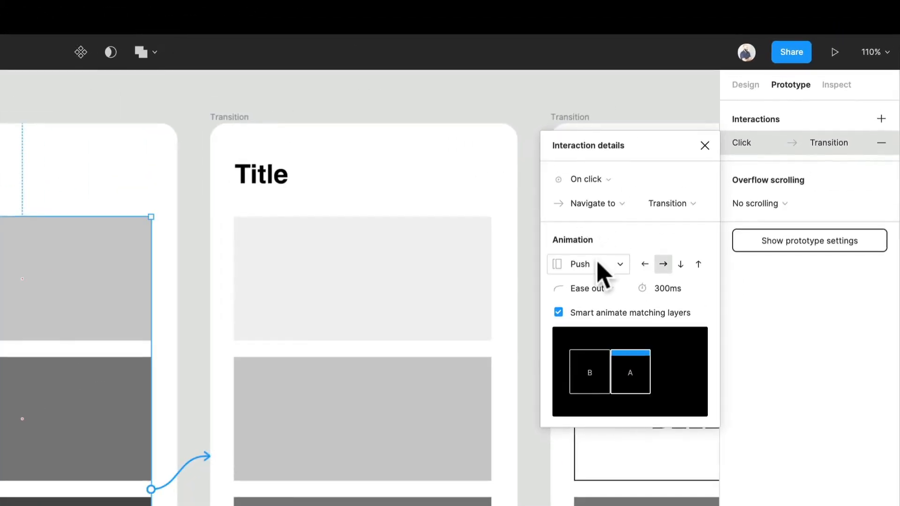
pyautogui.click(609, 181)
pyautogui.click(615, 198)
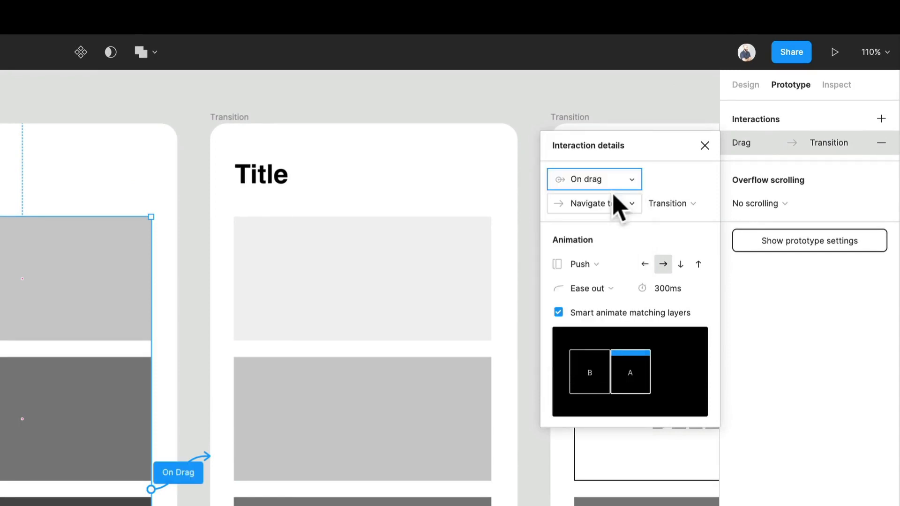
pyautogui.click(586, 271)
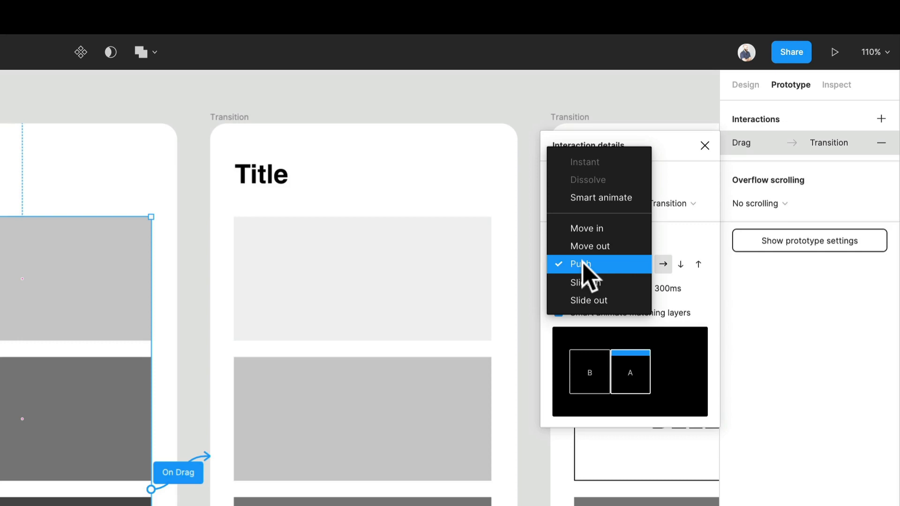
pyautogui.click(614, 198)
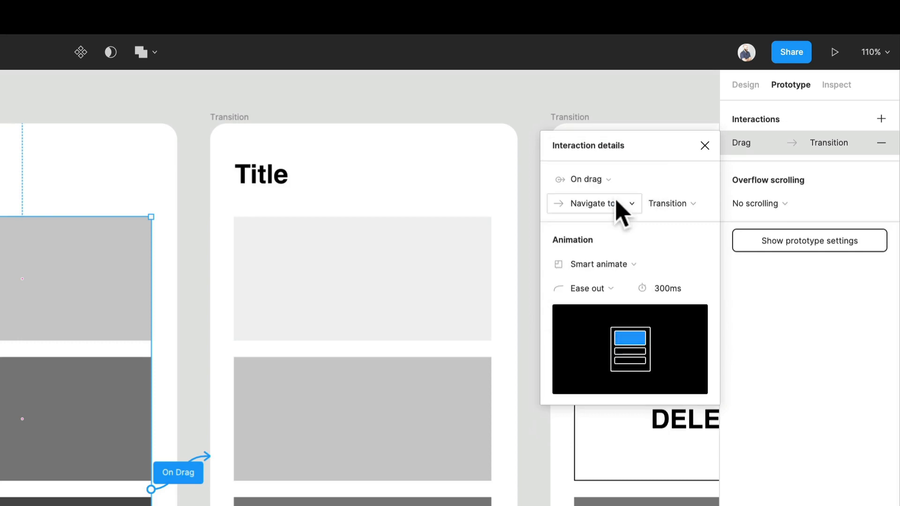
# Try the Slide in animation on the stacked-block frame's drag link, and switch it back to Smart animate.
pyautogui.click(614, 264)
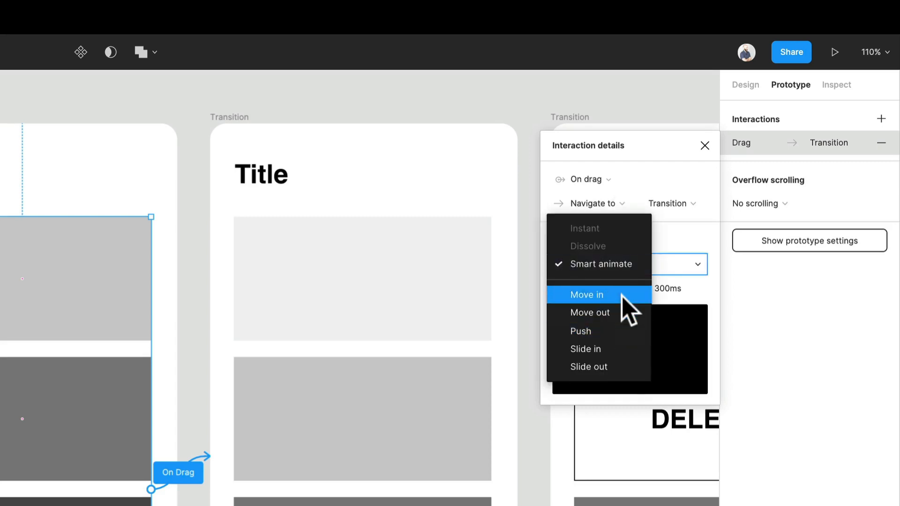
pyautogui.click(612, 349)
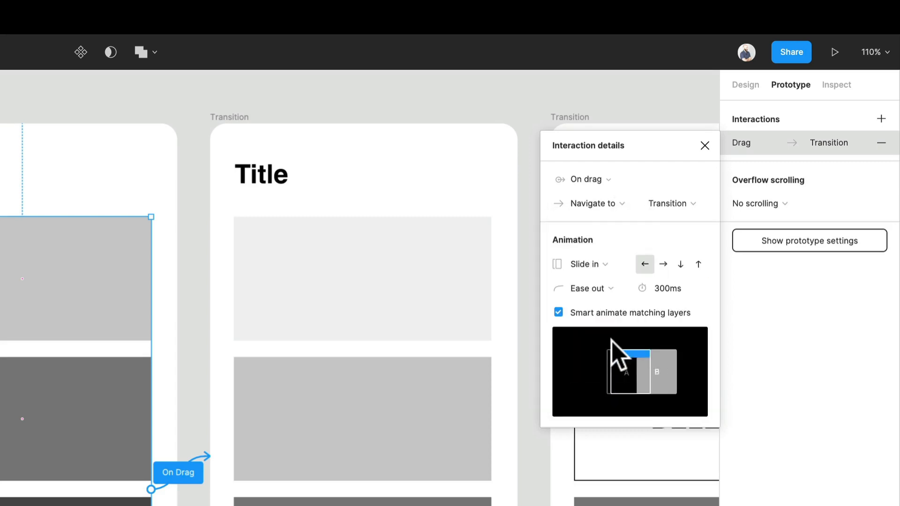
pyautogui.click(615, 268)
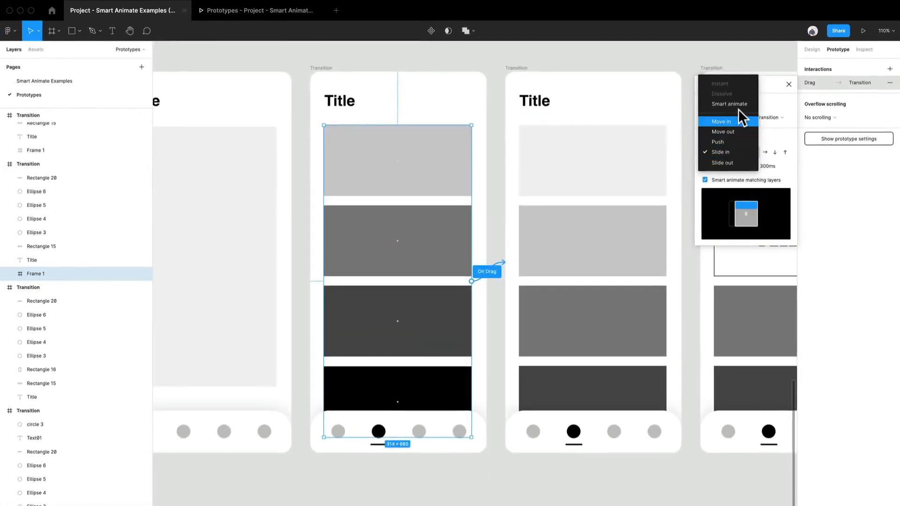
pyautogui.click(708, 122)
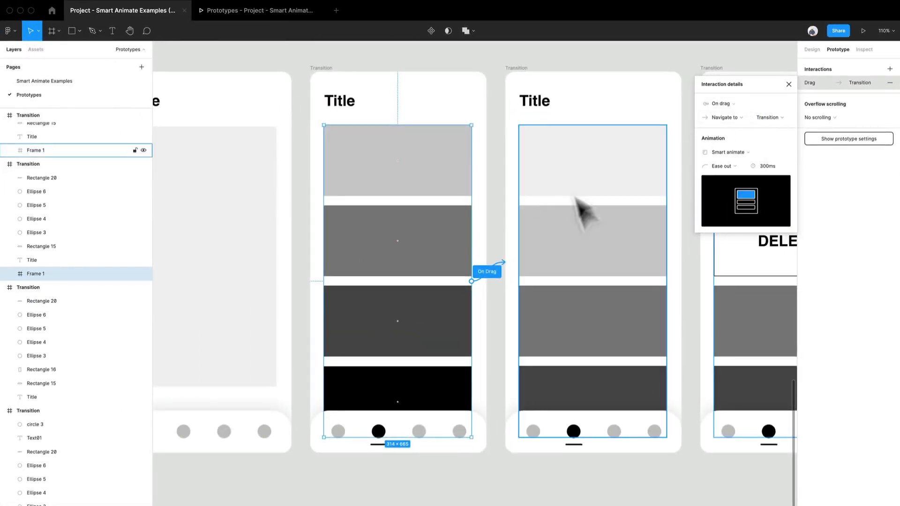
pyautogui.click(469, 59)
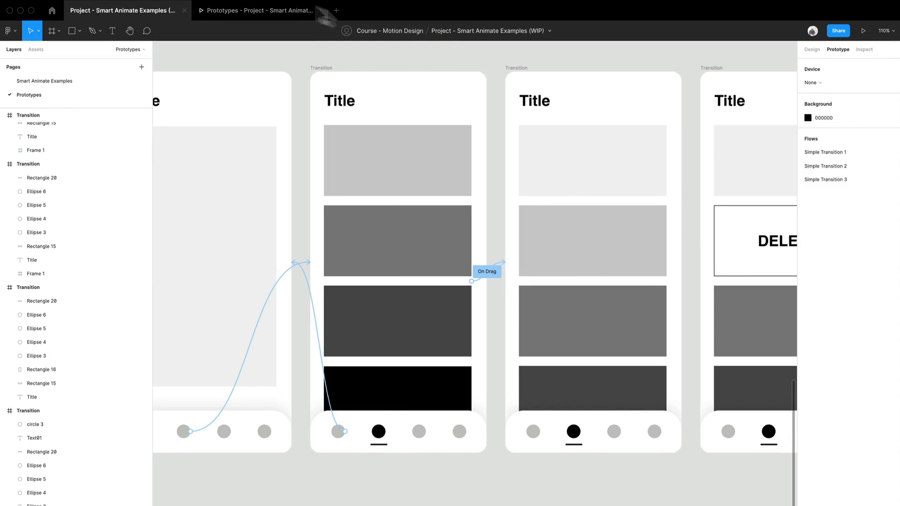
# Test dragging the stacked blocks on the second Title screen in the presentation, and return to the design file.
pyautogui.click(241, 11)
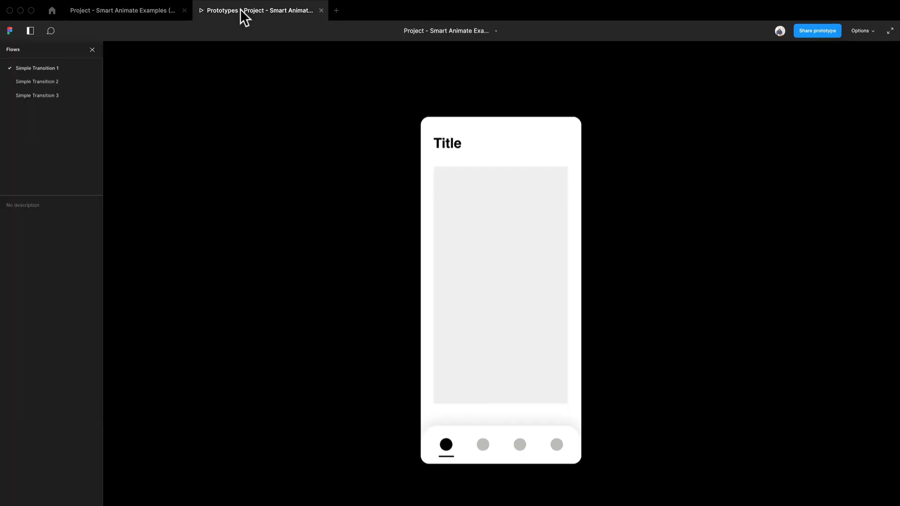
pyautogui.click(482, 448)
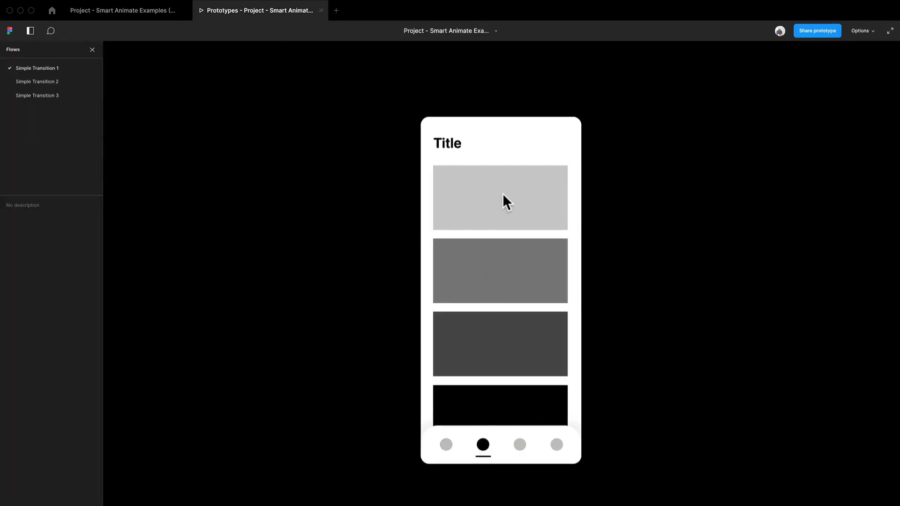
pyautogui.moveTo(503, 193); pyautogui.dragTo(519, 288)
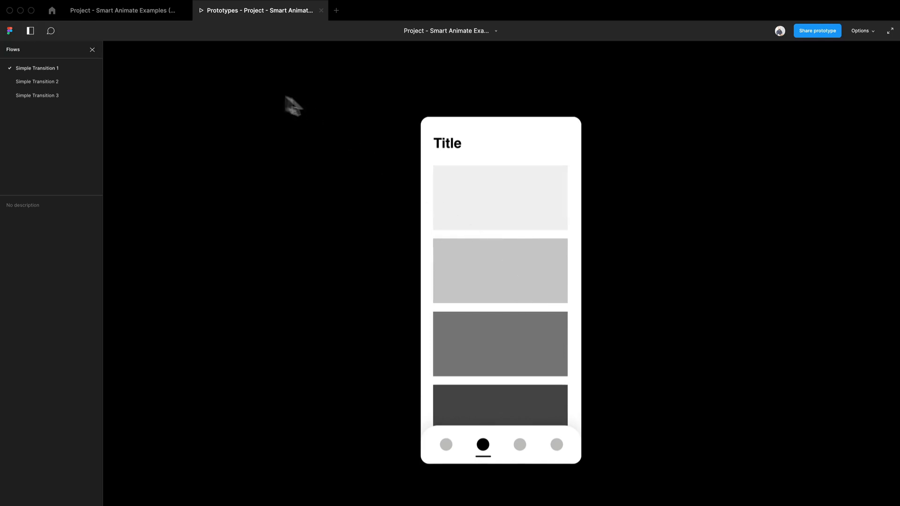
pyautogui.click(133, 15)
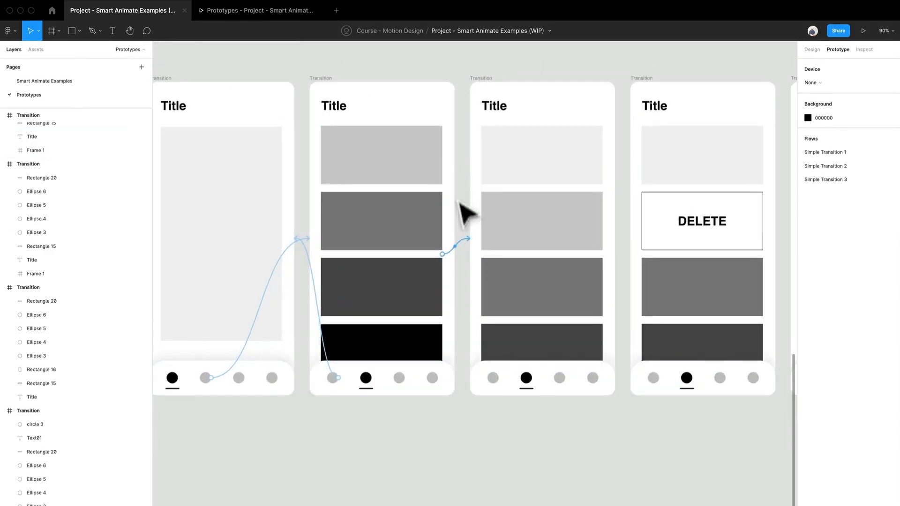
# Set the Smart animate duration of the stacked-block frame's drag link to 1000 ms.
pyautogui.click(469, 245)
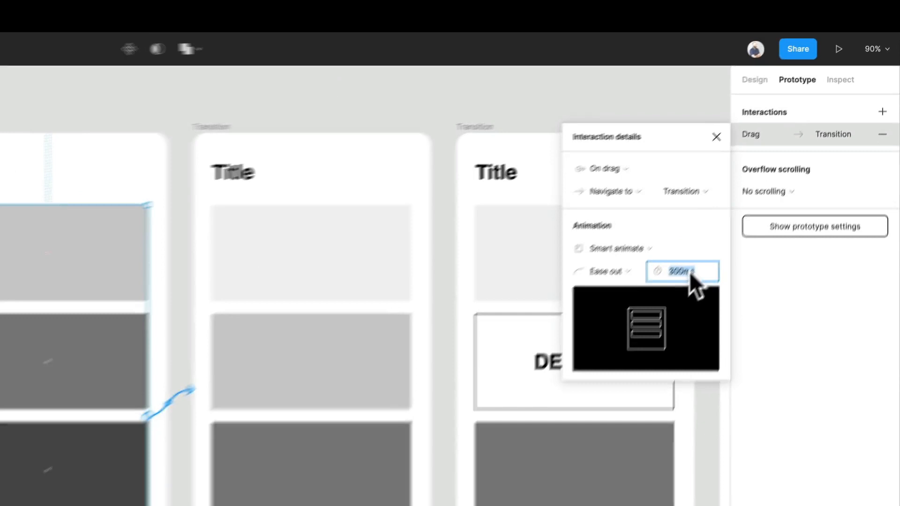
pyautogui.write('1000')
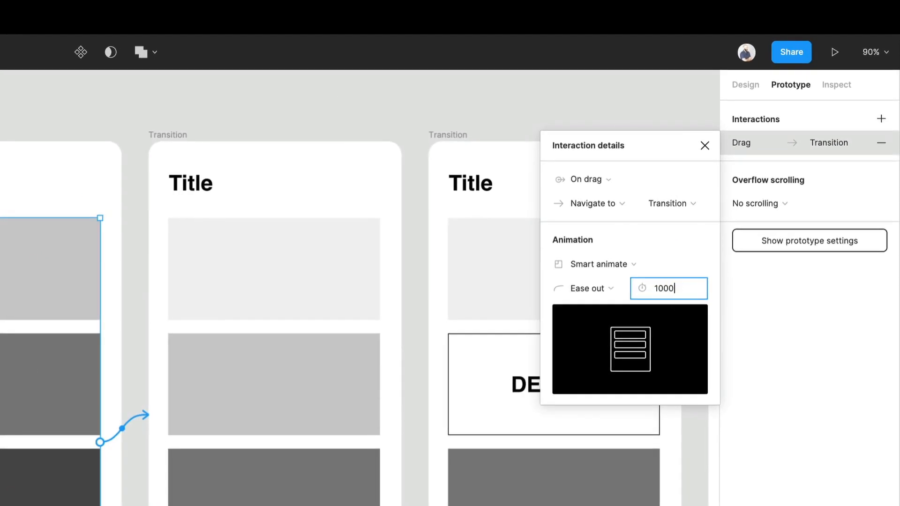
pyautogui.press('Return')
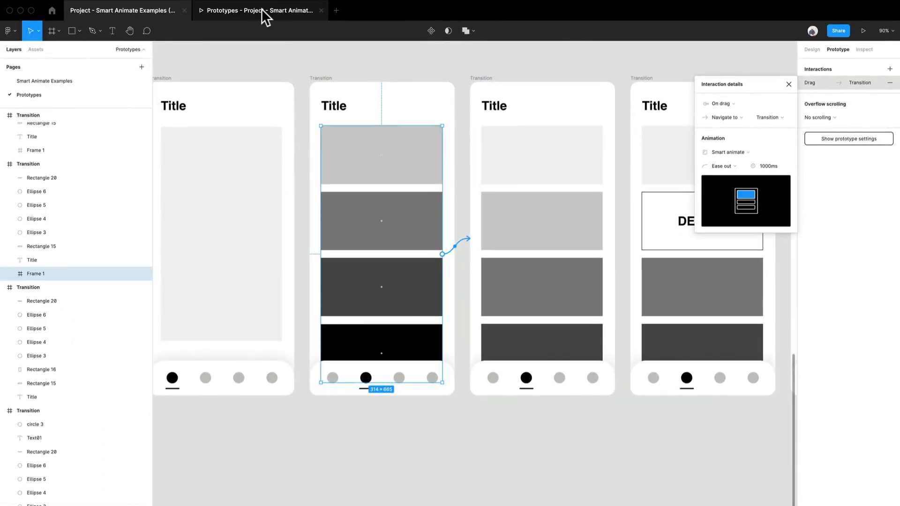
# Run the Simple Transition 3 flow in the presentation to test the slower drag transition, and return to the design file.
pyautogui.click(263, 14)
pyautogui.click(29, 96)
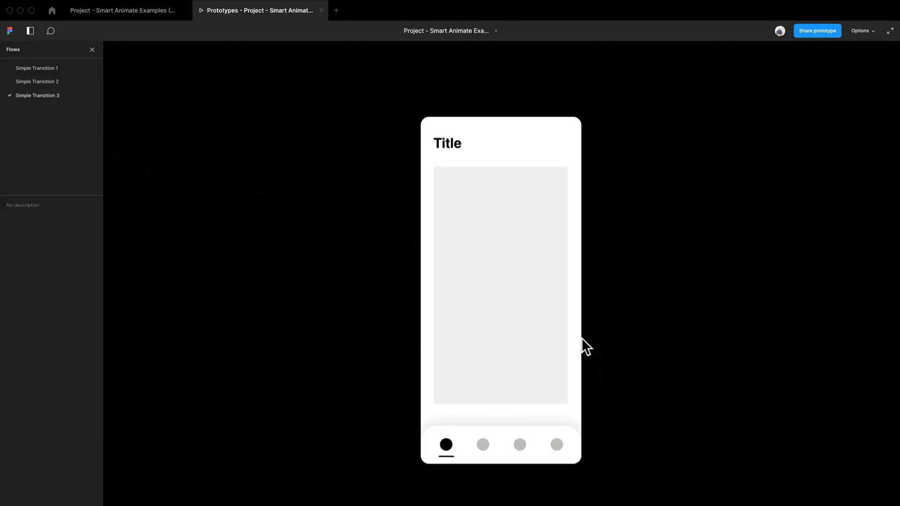
pyautogui.click(483, 445)
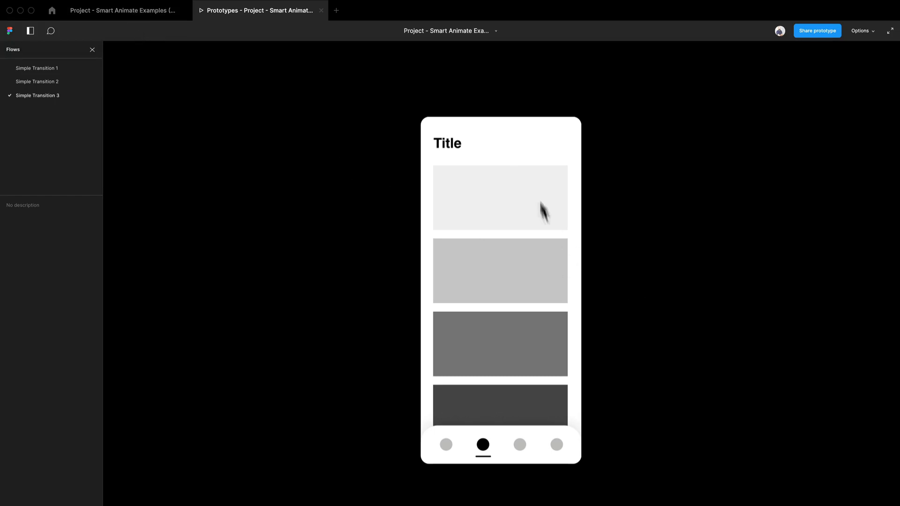
pyautogui.click(139, 12)
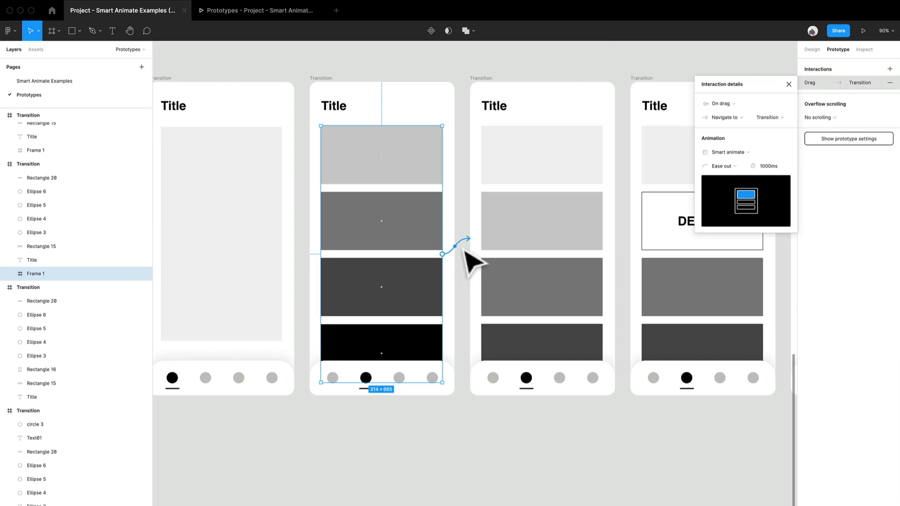
# Remove the stacked-block frame's drag link, and link the whole second Title screen to the third Title screen instead.
pyautogui.click(890, 82)
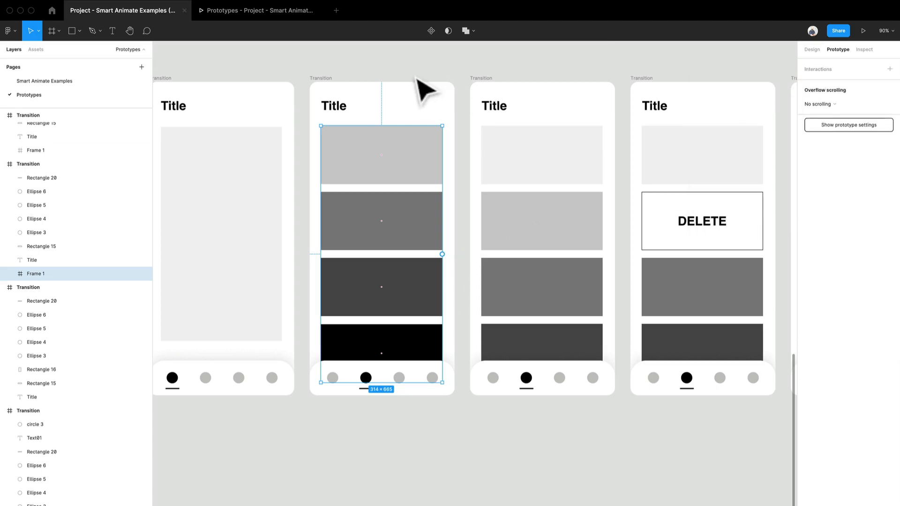
pyautogui.click(337, 76)
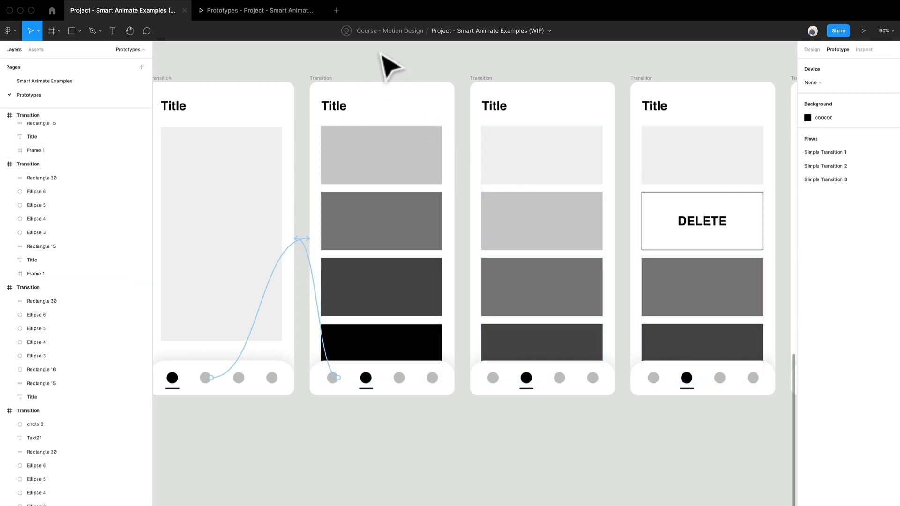
pyautogui.click(382, 113)
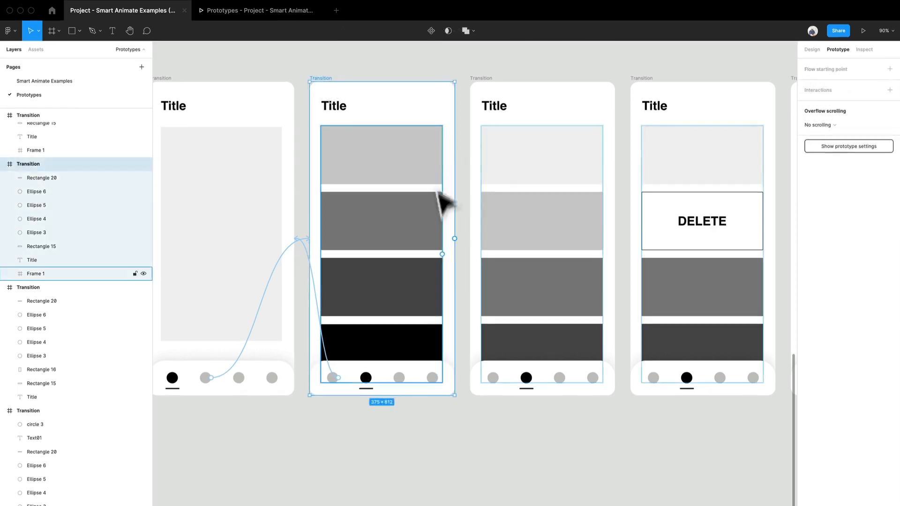
pyautogui.moveTo(454, 239); pyautogui.dragTo(477, 238)
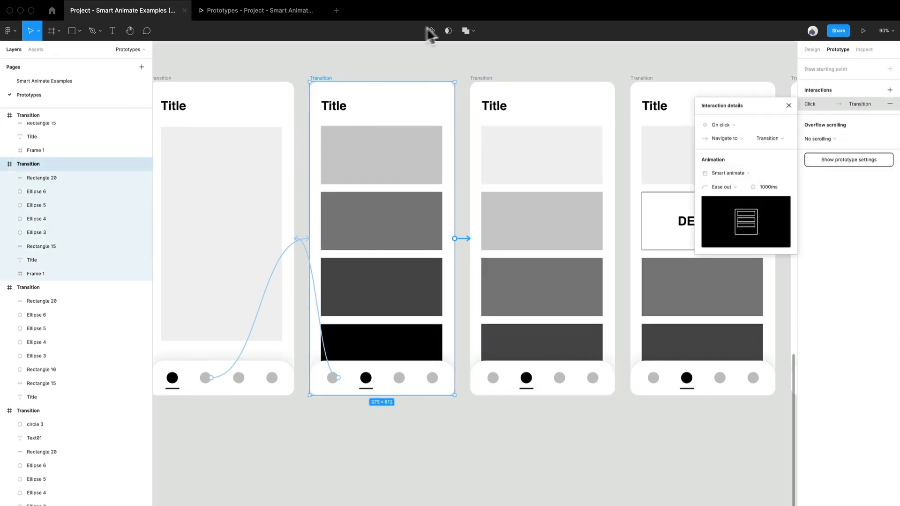
# Set the new link's trigger to After delay with a 300 ms delay, and its Smart animate duration to 300 ms.
pyautogui.click(722, 126)
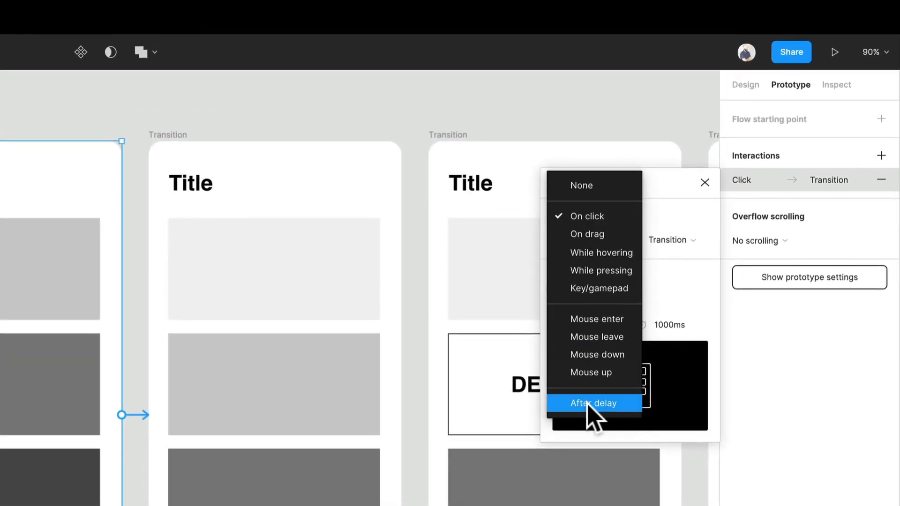
pyautogui.click(634, 351)
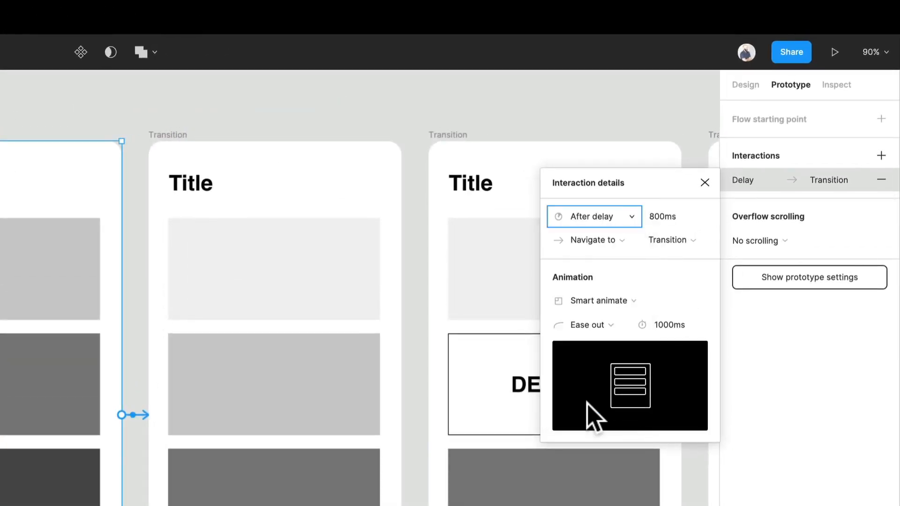
pyautogui.click(675, 215)
pyautogui.write('300')
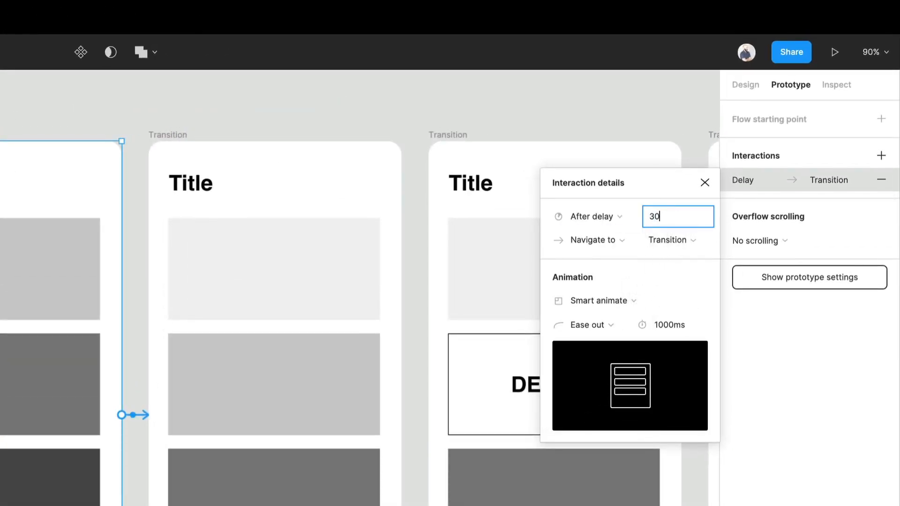
pyautogui.press('Return')
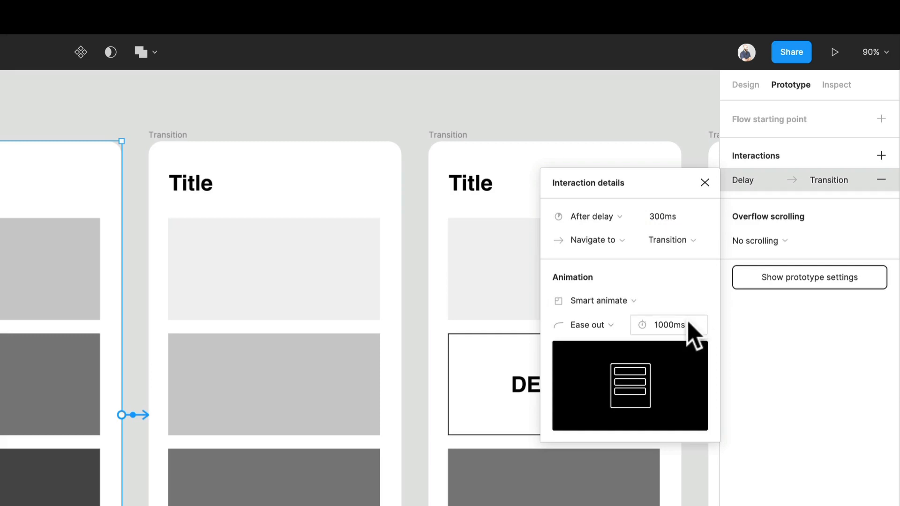
pyautogui.write('3')
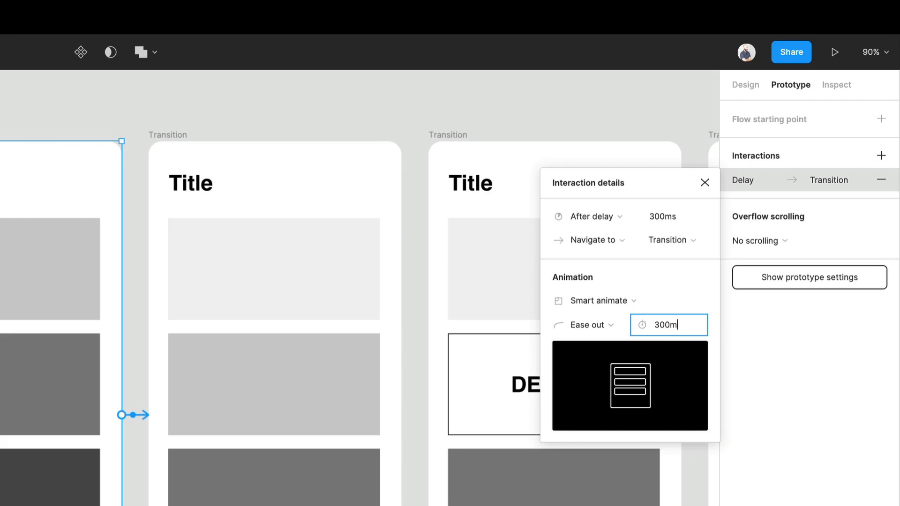
pyautogui.write('00ms')
pyautogui.press('Return')
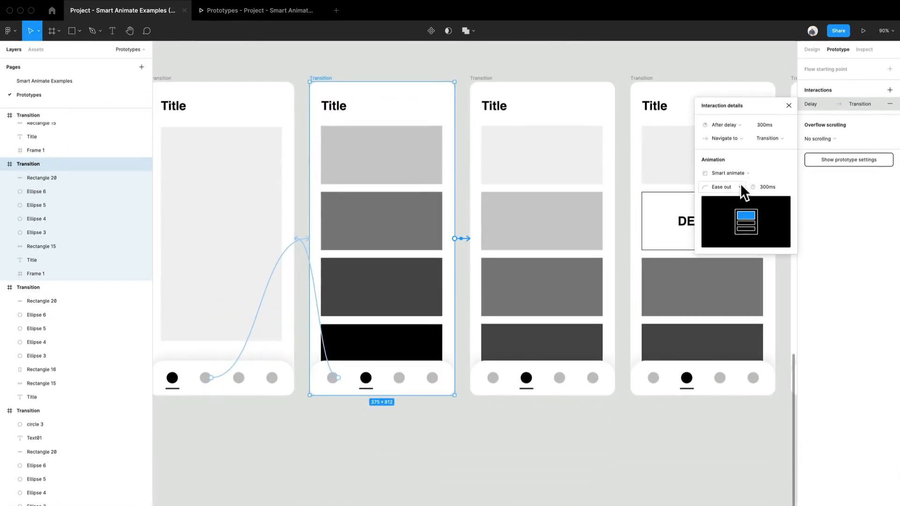
# Test the automatic transition from the second Title screen in the presentation, and return to the design file.
pyautogui.click(298, 13)
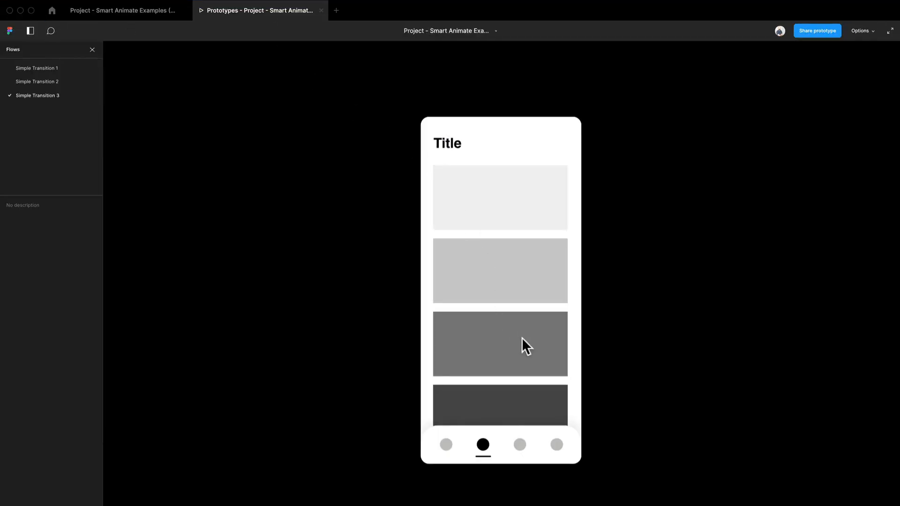
pyautogui.click(525, 325)
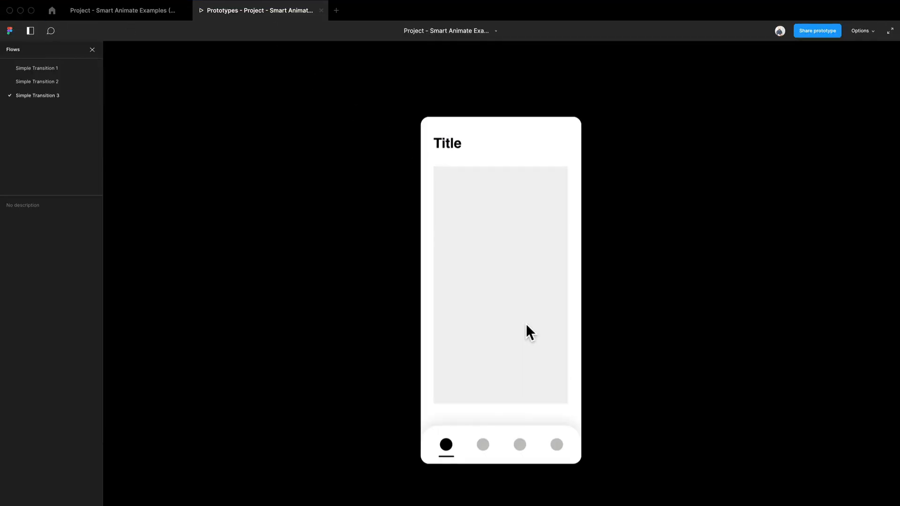
pyautogui.click(481, 450)
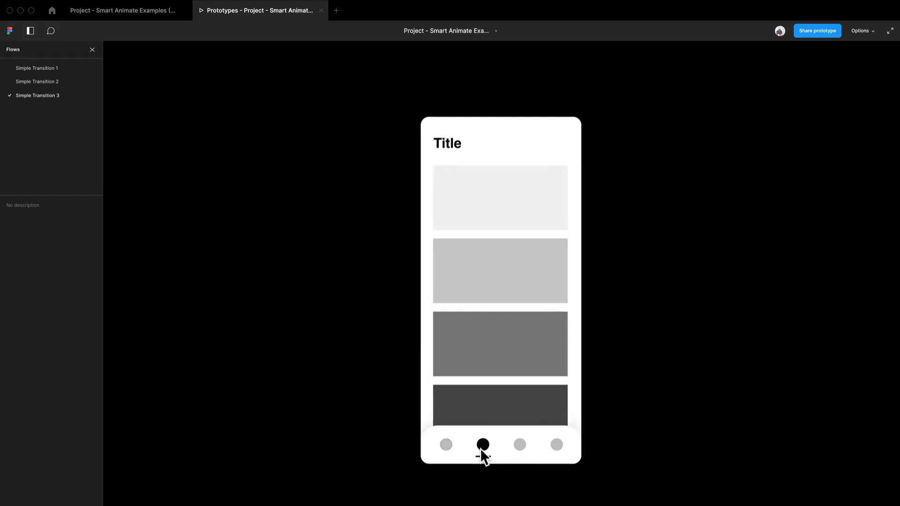
pyautogui.click(128, 11)
# Set both the delay and the Smart animate duration of the second Title screen's link to 800 ms.
pyautogui.click(764, 124)
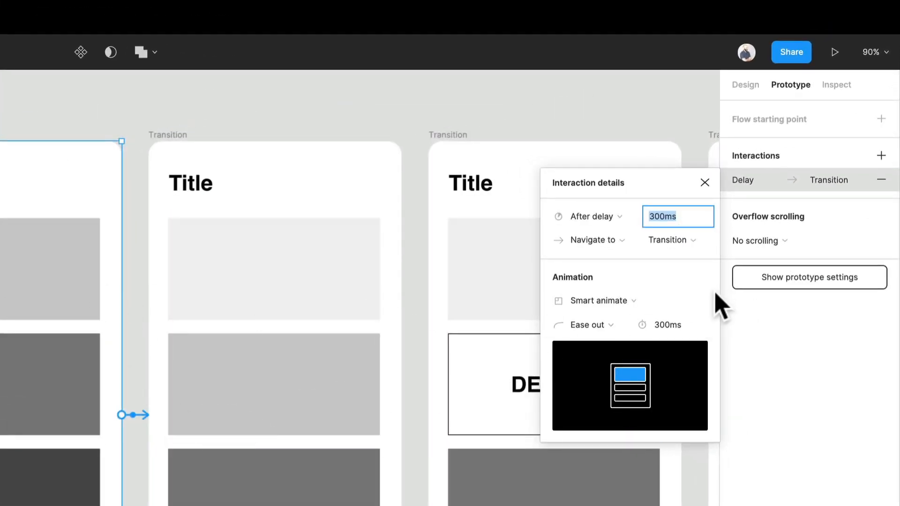
pyautogui.write('800')
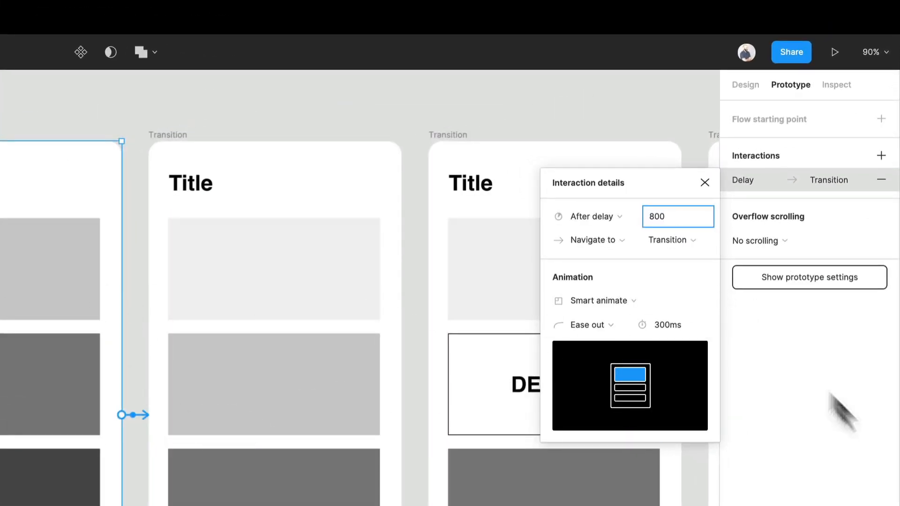
pyautogui.click(683, 329)
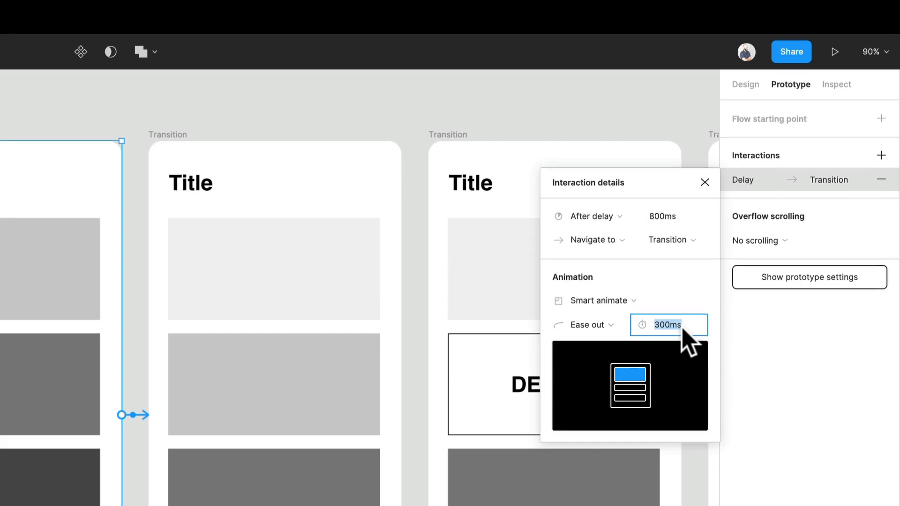
pyautogui.write('800')
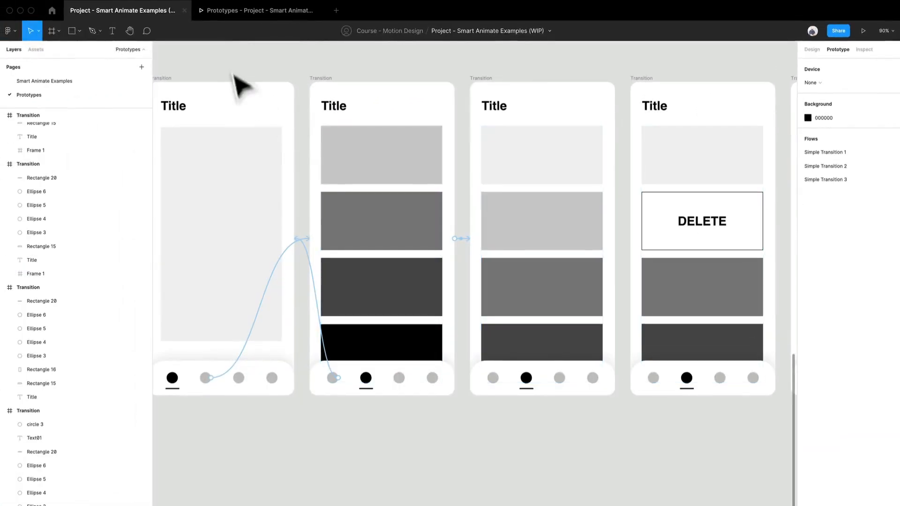
# Test the 800 ms delayed transition in the presentation by going to the first Title screen and back to the second.
pyautogui.click(242, 17)
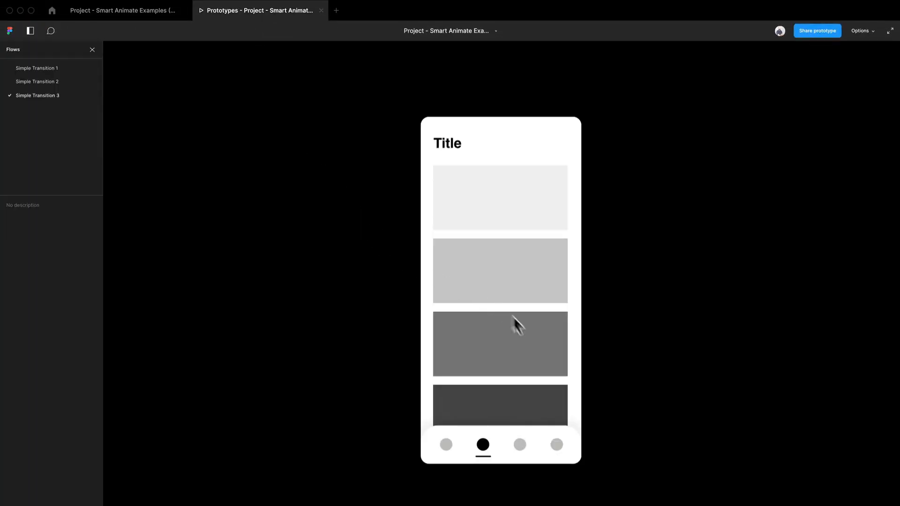
pyautogui.click(449, 446)
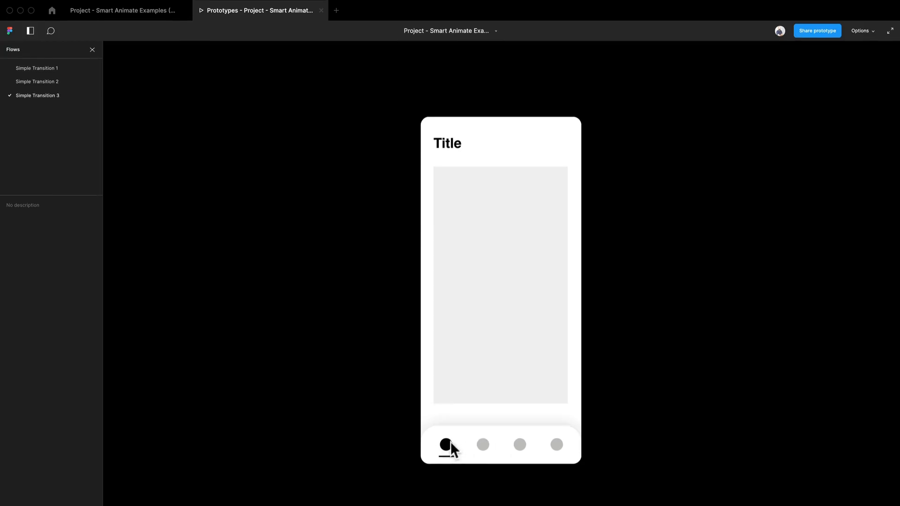
pyautogui.click(484, 448)
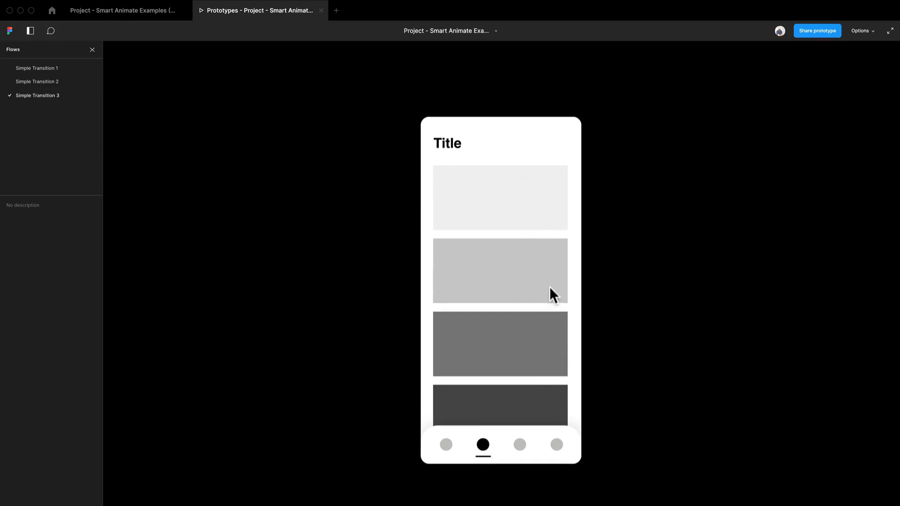
# Return to the design file and set the Smart animate duration of the second Title screen's link to 500 ms.
pyautogui.click(110, 16)
pyautogui.click(467, 239)
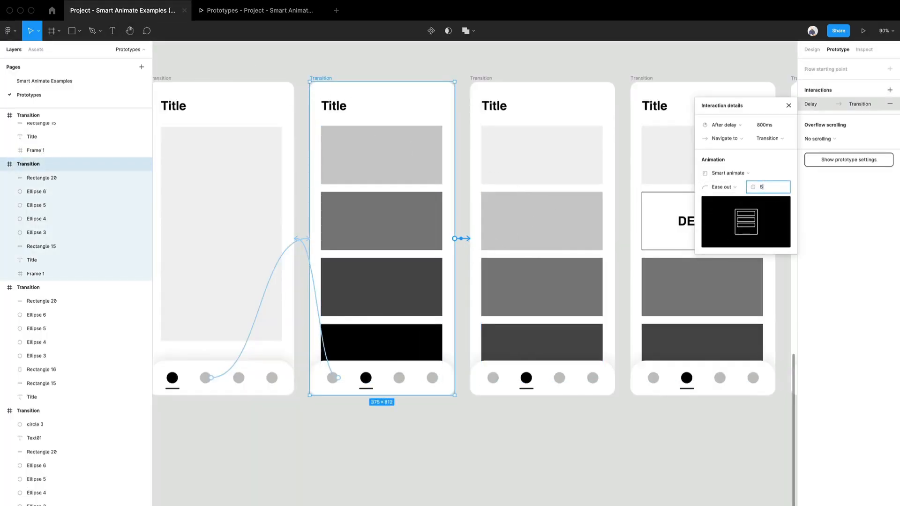
pyautogui.press('Return')
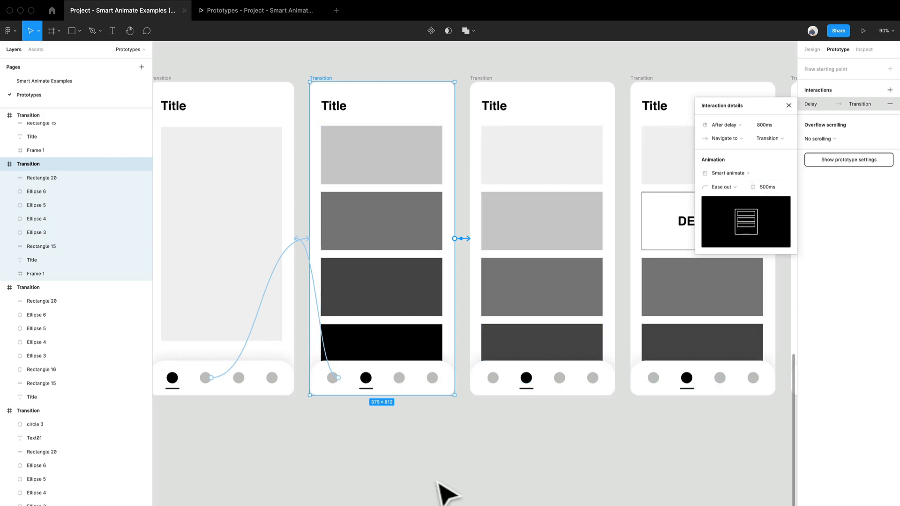
pyautogui.click(439, 468)
# Examine the layers and positions of the second block and the DELETE group in the third and fourth Title screens.
pyautogui.moveTo(588, 466); pyautogui.dragTo(517, 458)
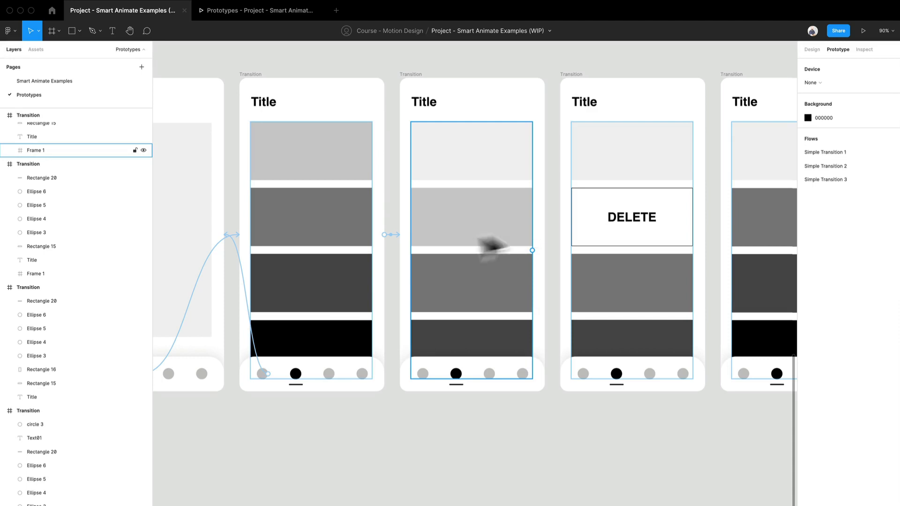
pyautogui.click(511, 234)
pyautogui.click(514, 240)
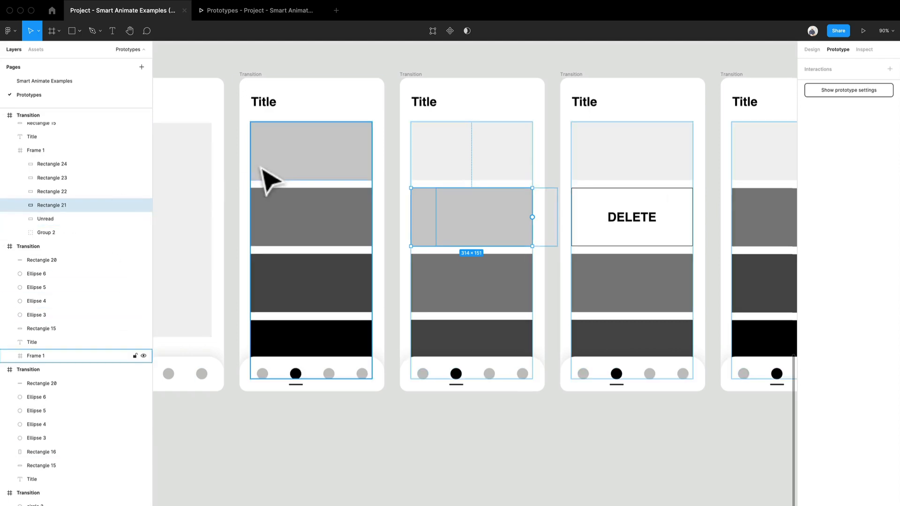
pyautogui.click(474, 167)
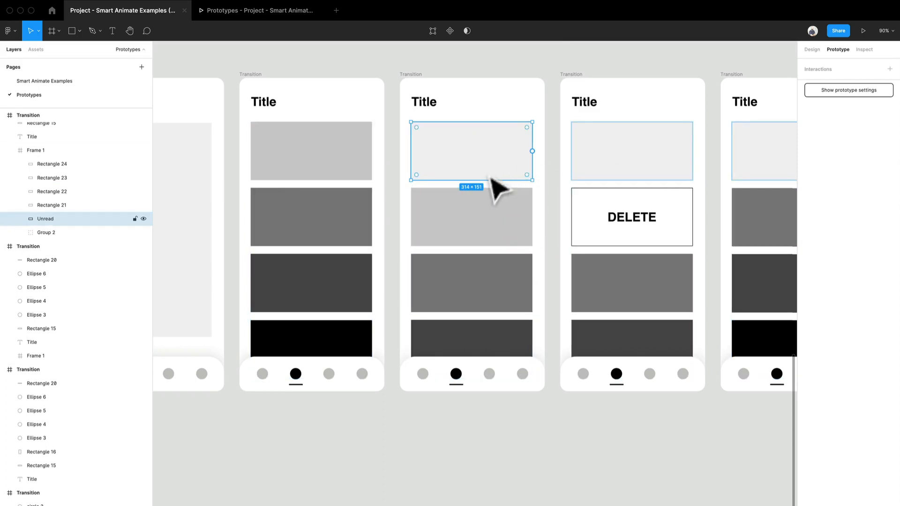
pyautogui.click(490, 239)
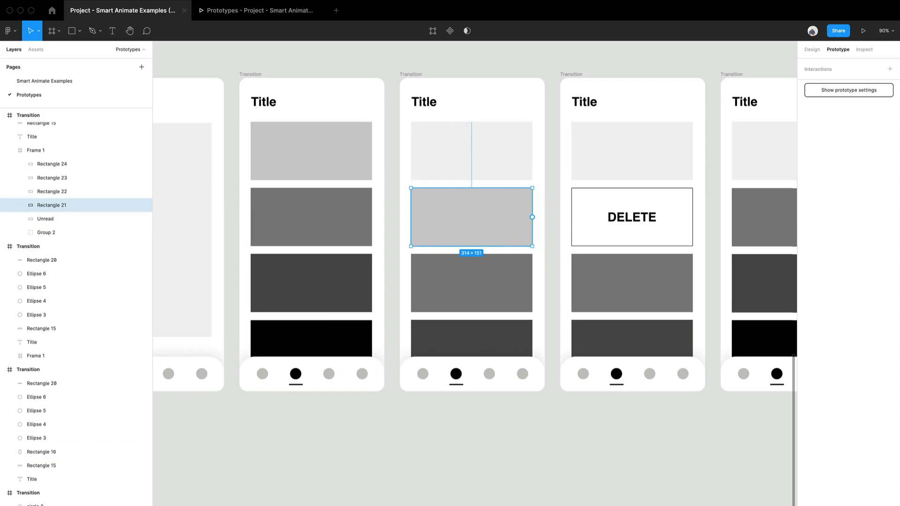
pyautogui.click(811, 50)
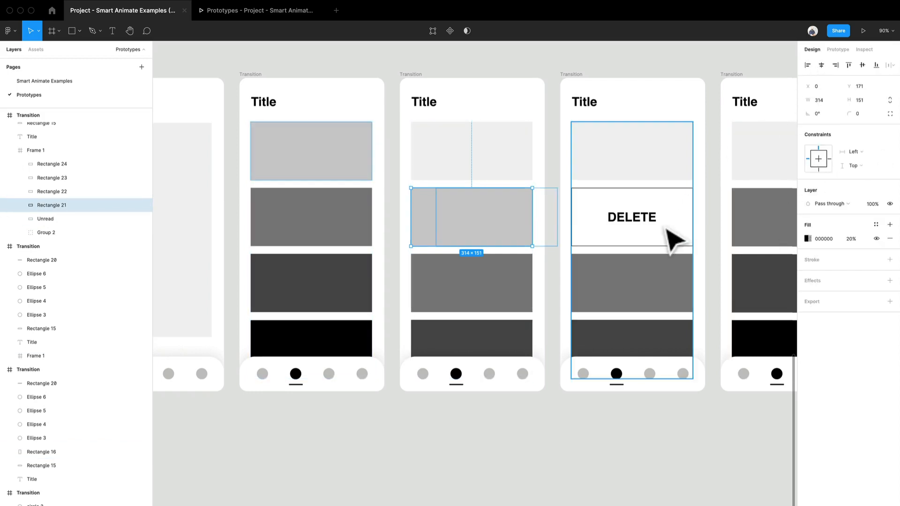
pyautogui.click(670, 234)
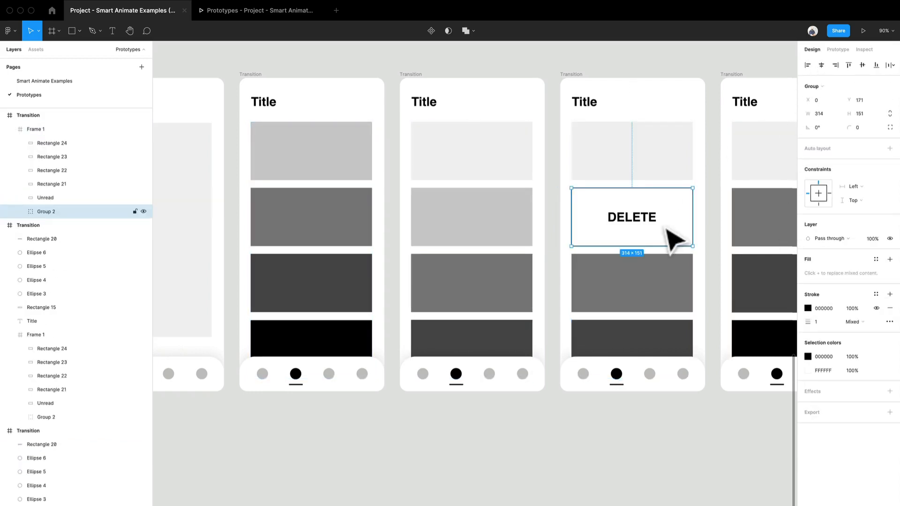
pyautogui.click(518, 244)
pyautogui.click(520, 244)
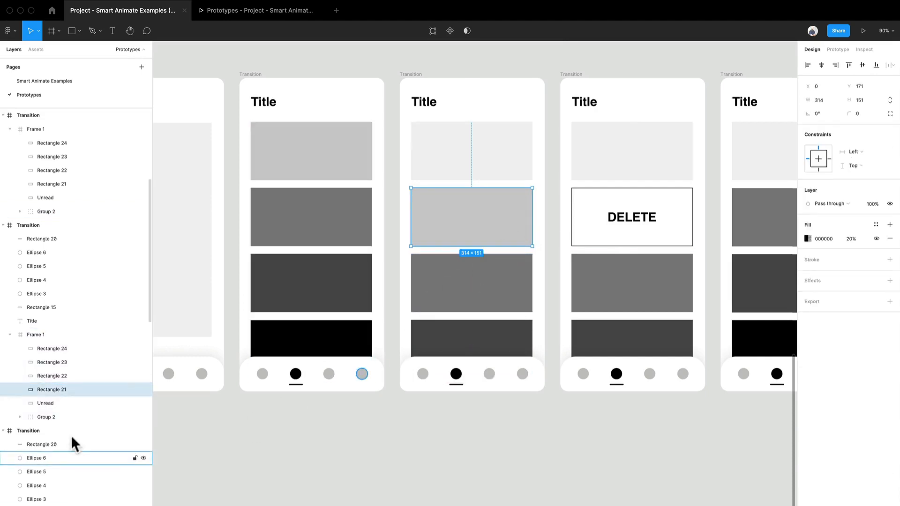
pyautogui.click(42, 336)
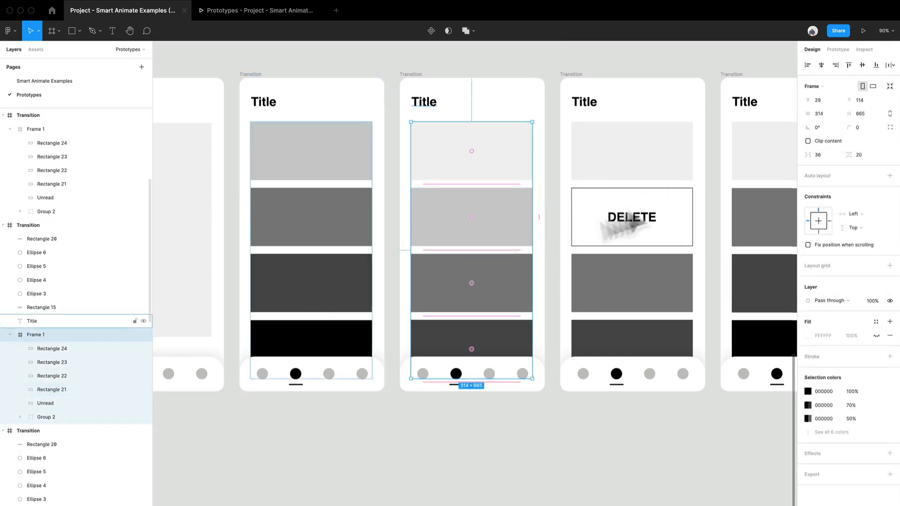
pyautogui.click(42, 415)
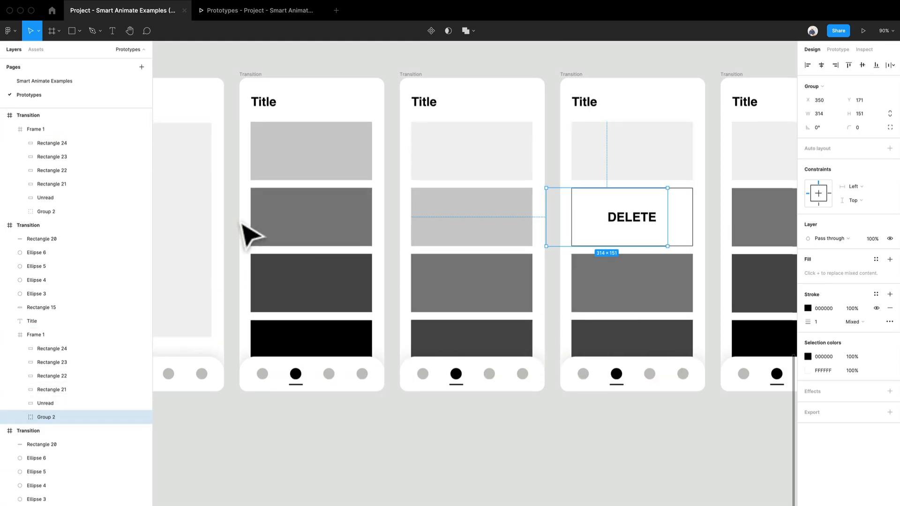
# Try nudging the third Title screen's offset DELETE group (Group 2) to the left, and undo the moves.
pyautogui.press('Left')
pyautogui.press('Left')
pyautogui.press('Left')
pyautogui.press('Left')
pyautogui.press('Left')
pyautogui.press('Left')
pyautogui.press('Left')
pyautogui.press('Left')
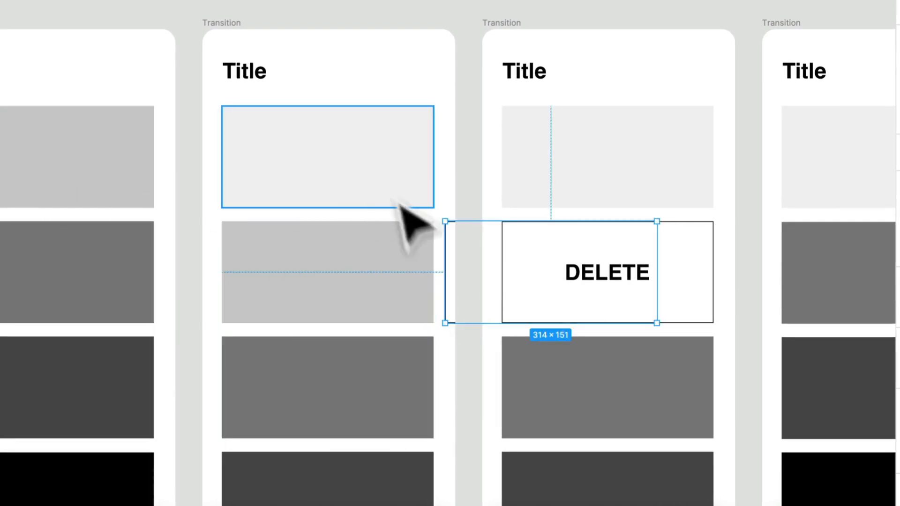
pyautogui.hotkey('ctrl', 'z')
pyautogui.hotkey('ctrl', 'z')
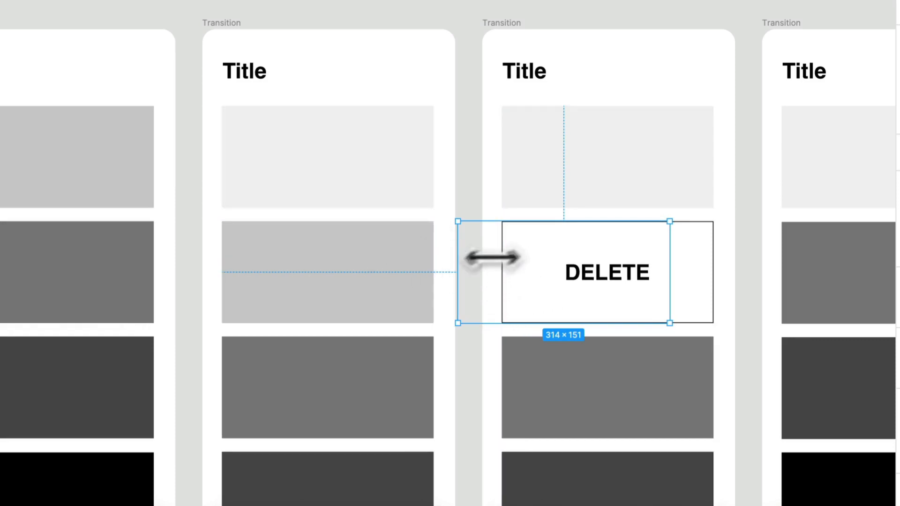
pyautogui.click(488, 322)
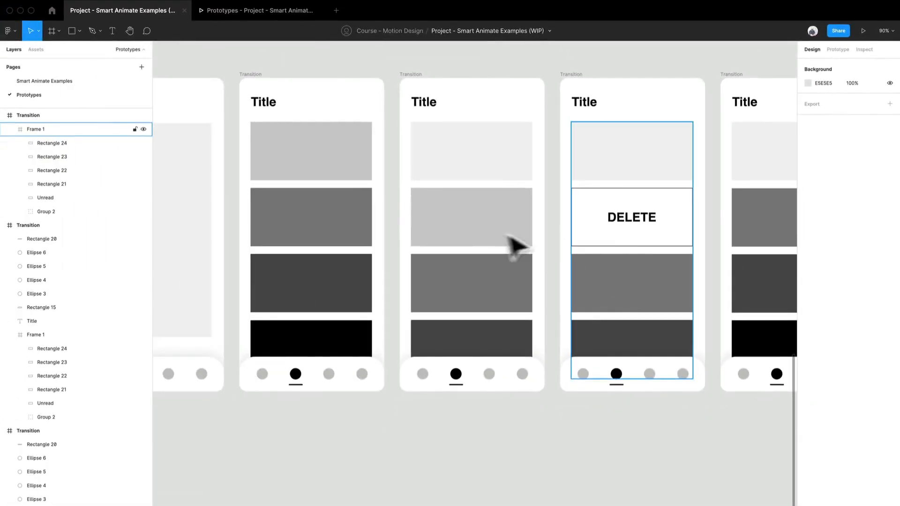
# Link the second block (Rectangle 21) of the third Title screen to the fourth screen containing the DELETE block.
pyautogui.click(509, 237)
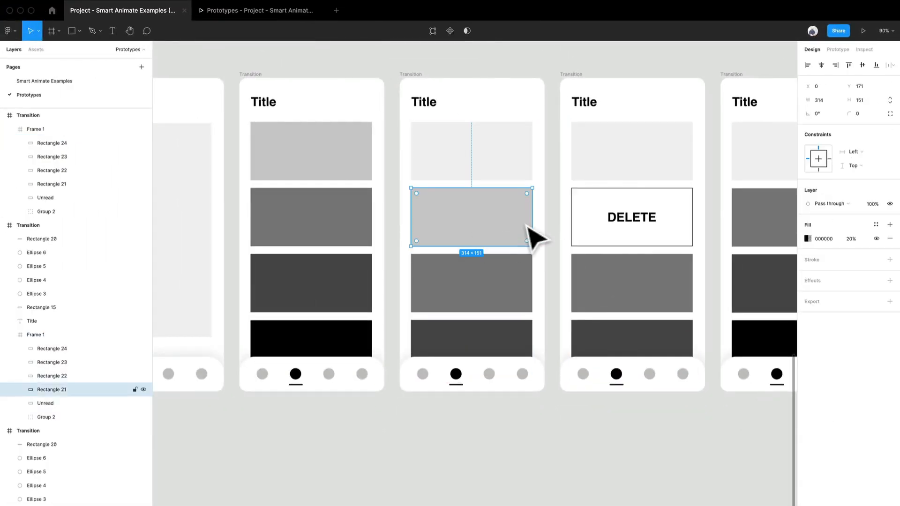
pyautogui.click(830, 49)
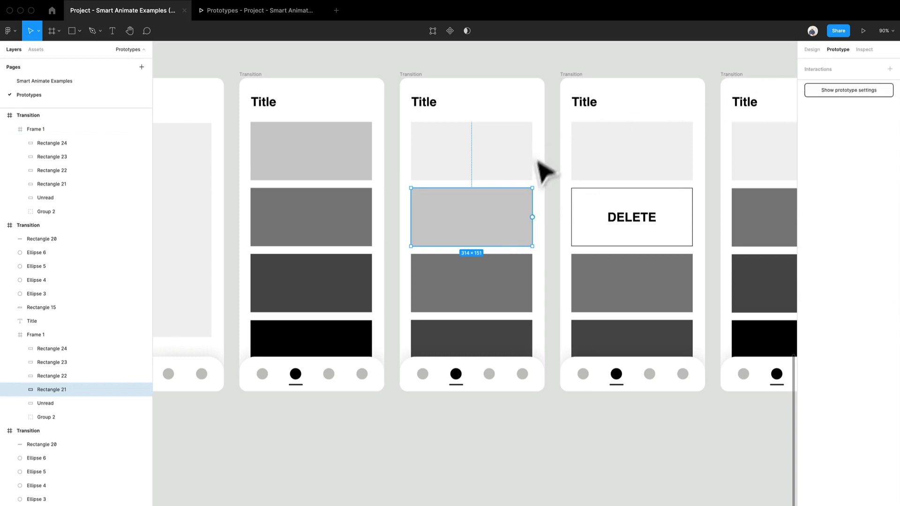
pyautogui.moveTo(533, 218); pyautogui.dragTo(611, 216)
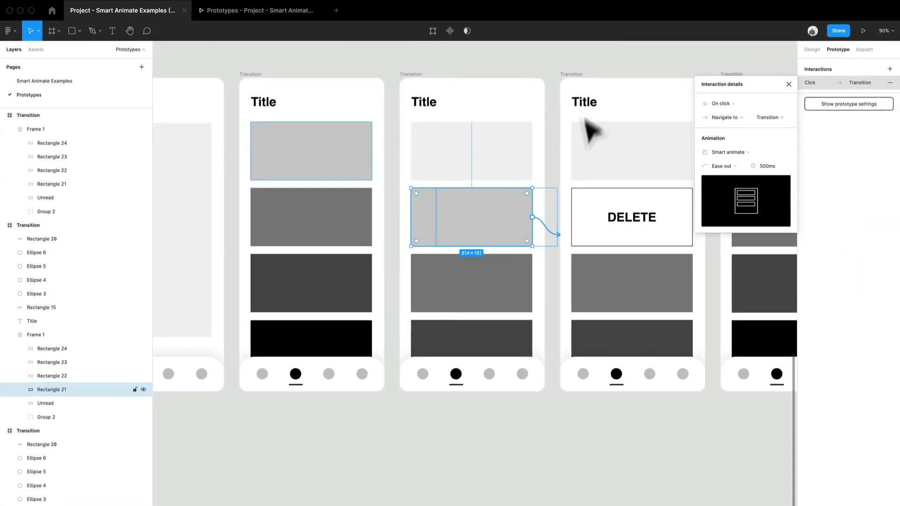
pyautogui.moveTo(533, 218); pyautogui.dragTo(615, 218)
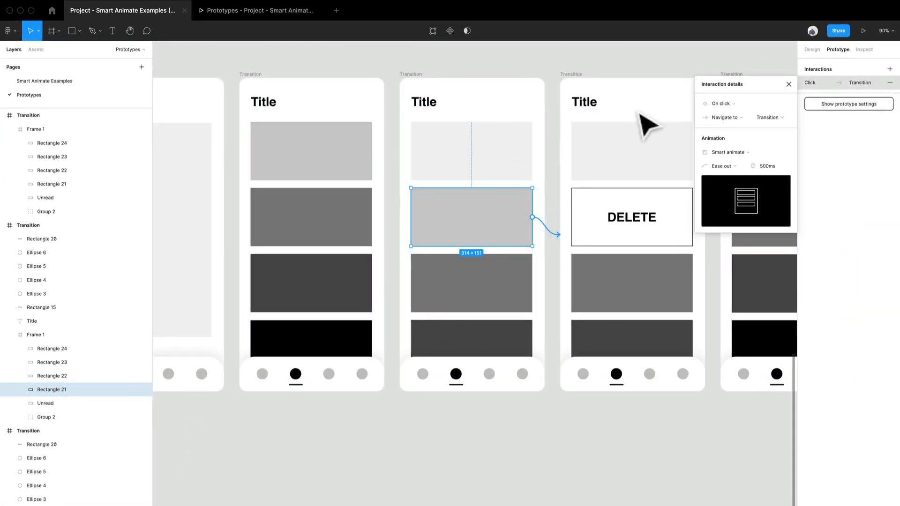
# Set the block link's trigger to On drag and its Smart animate duration to 300 ms.
pyautogui.click(726, 118)
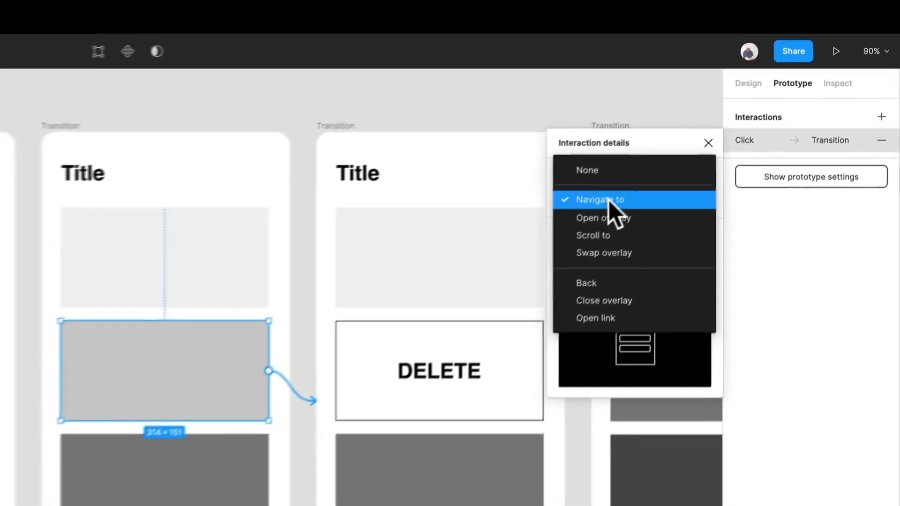
pyautogui.click(718, 125)
pyautogui.click(720, 115)
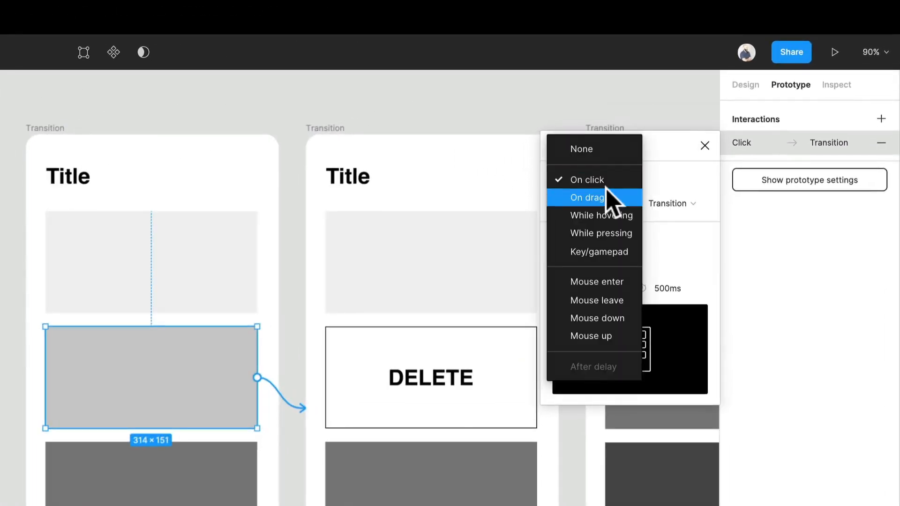
pyautogui.click(607, 197)
pyautogui.click(668, 288)
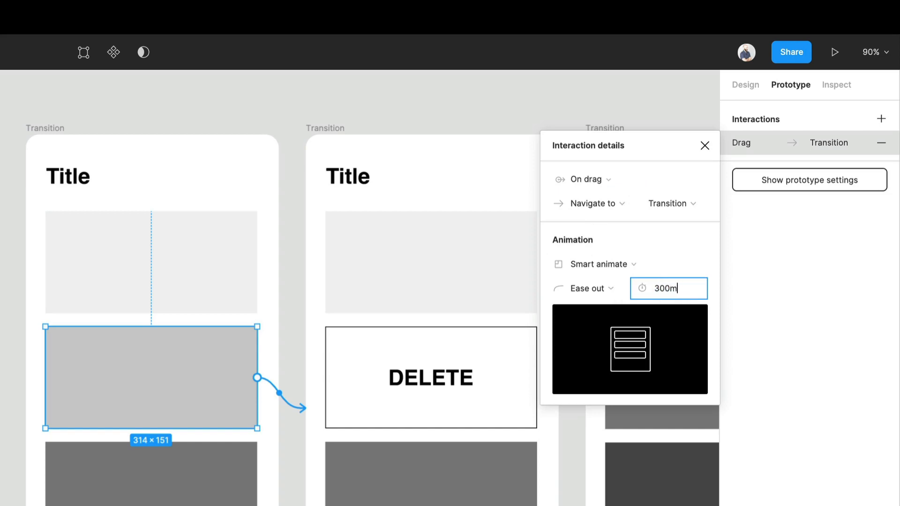
pyautogui.press('Return')
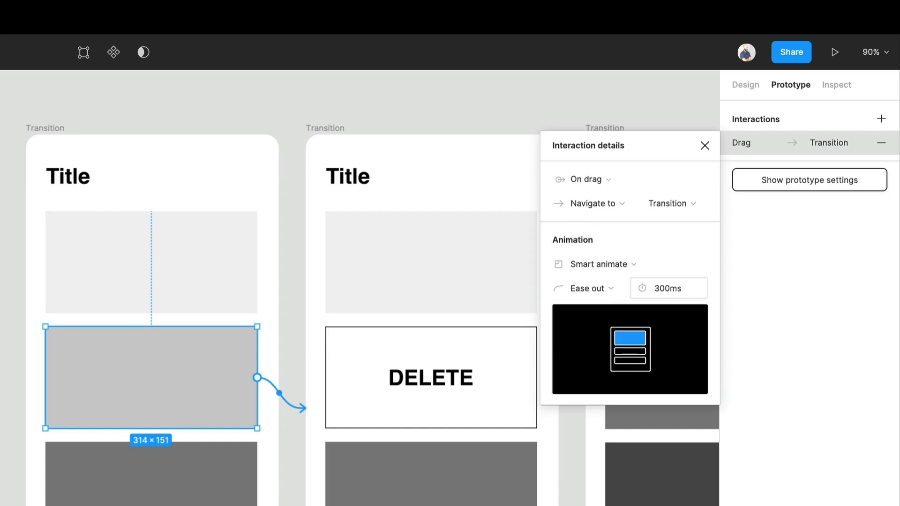
pyautogui.click(649, 421)
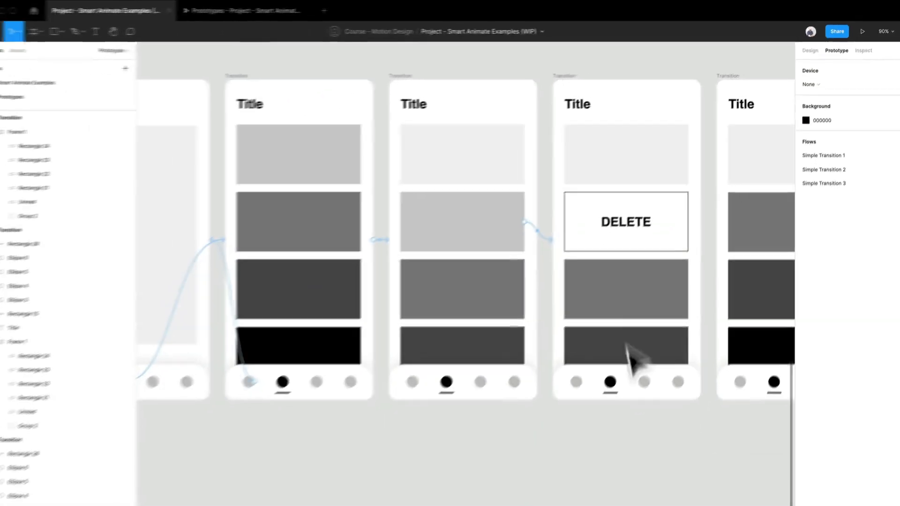
# Test in the presentation that swiping the second block left reveals DELETE, and return to the design file.
pyautogui.moveTo(592, 262); pyautogui.dragTo(492, 292)
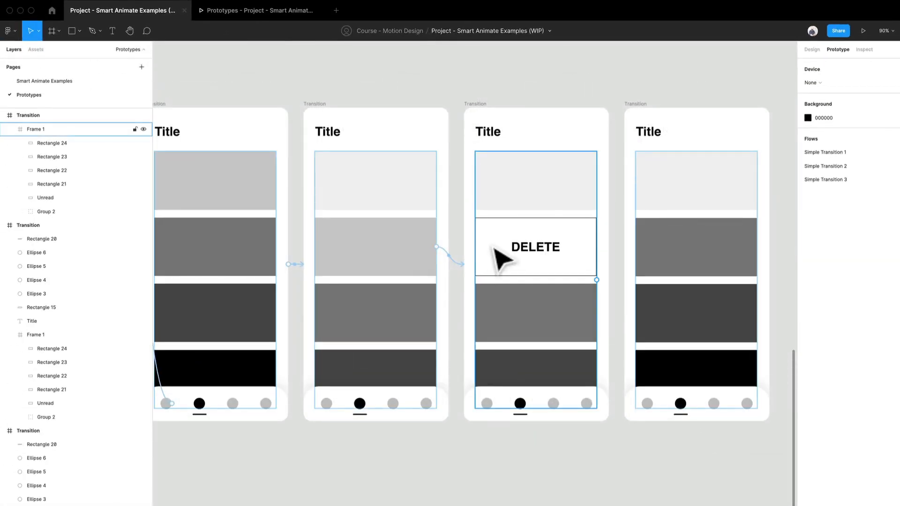
pyautogui.click(265, 10)
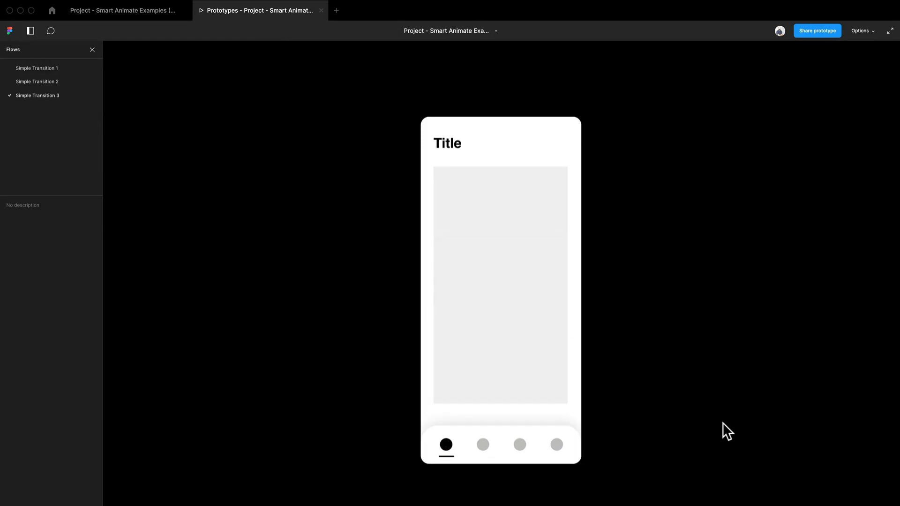
pyautogui.click(482, 446)
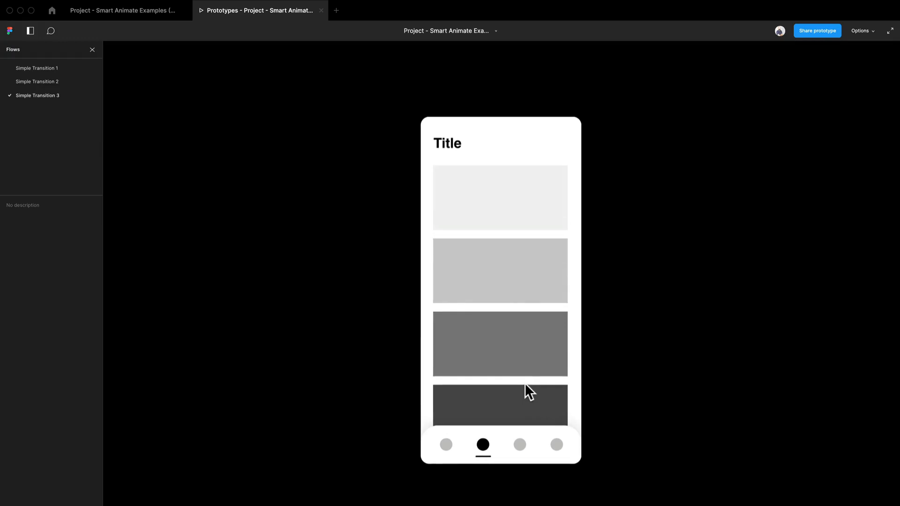
pyautogui.click(540, 326)
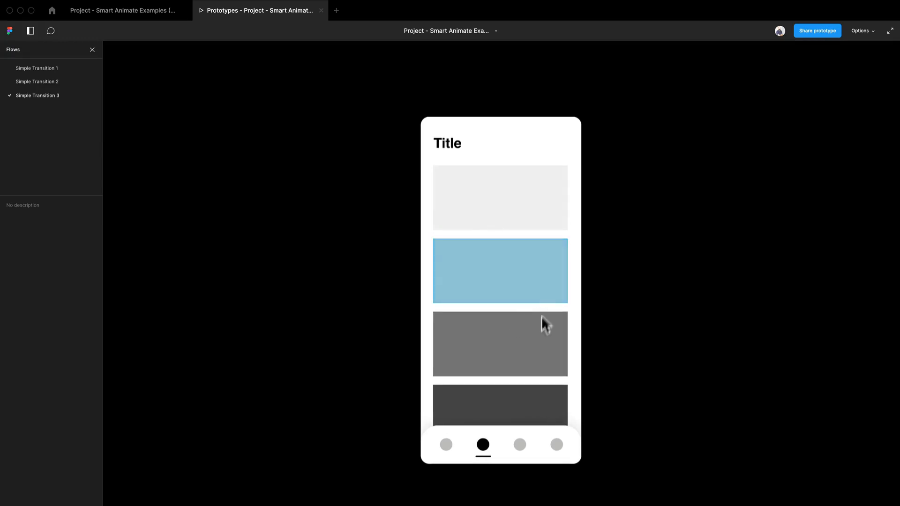
pyautogui.click(530, 373)
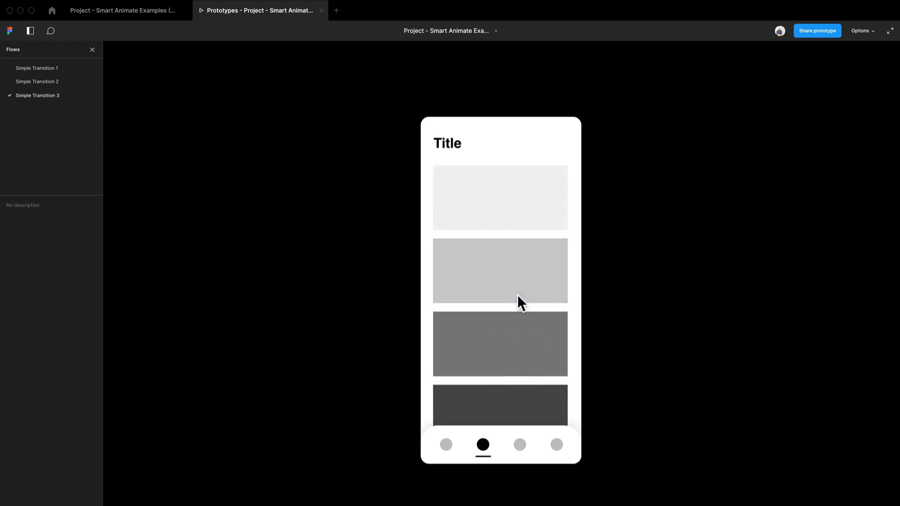
pyautogui.click(526, 345)
pyautogui.moveTo(530, 283); pyautogui.dragTo(389, 329)
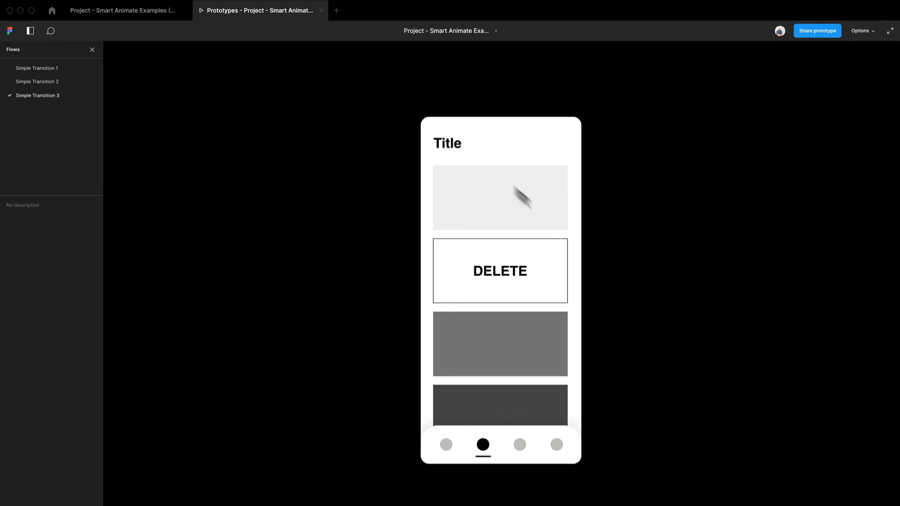
pyautogui.click(149, 10)
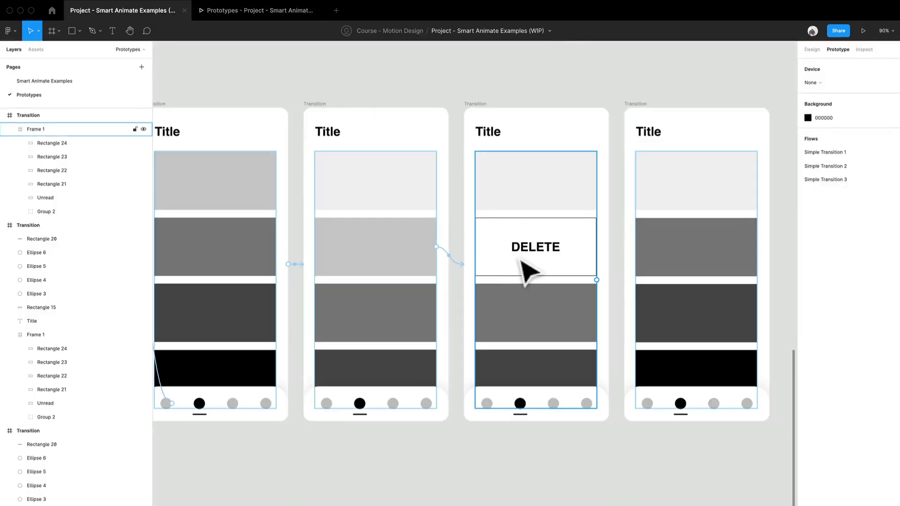
# Link the fourth screen's DELETE group back to the third Title screen with an On drag trigger.
pyautogui.click(529, 269)
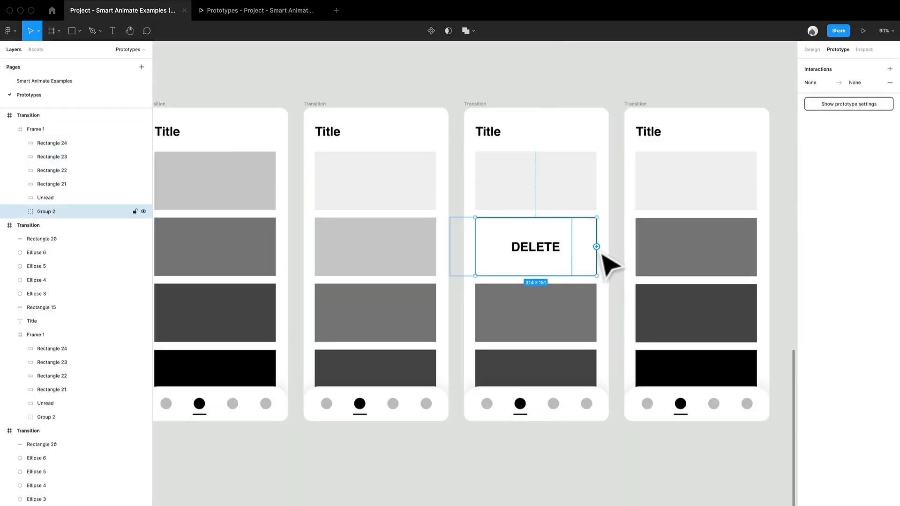
pyautogui.moveTo(503, 241); pyautogui.dragTo(451, 237)
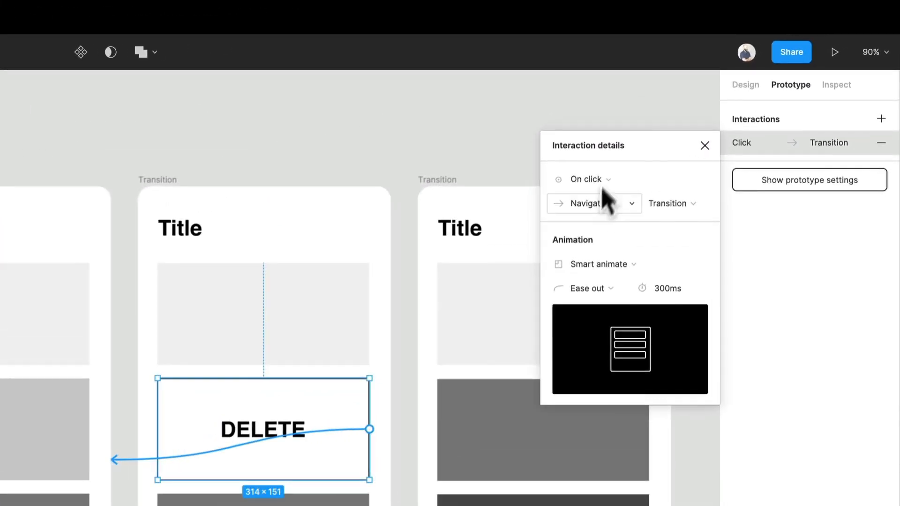
pyautogui.click(733, 105)
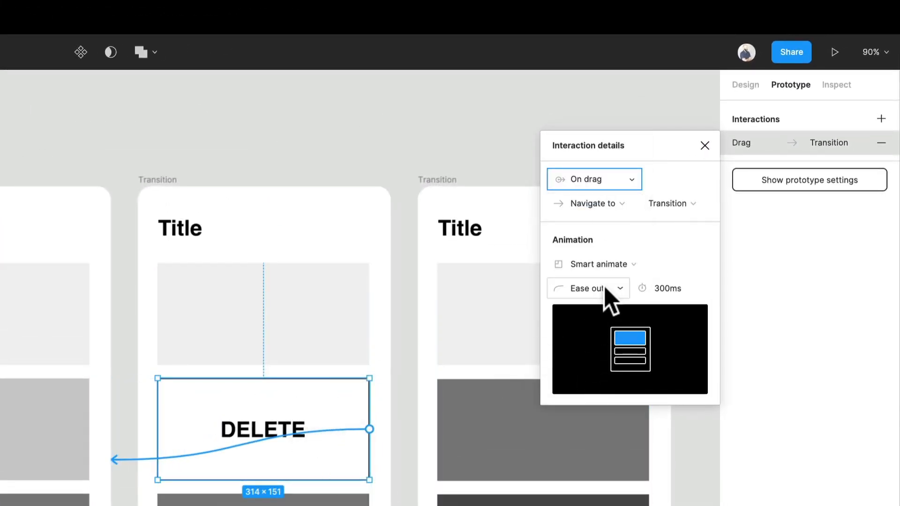
pyautogui.click(680, 216)
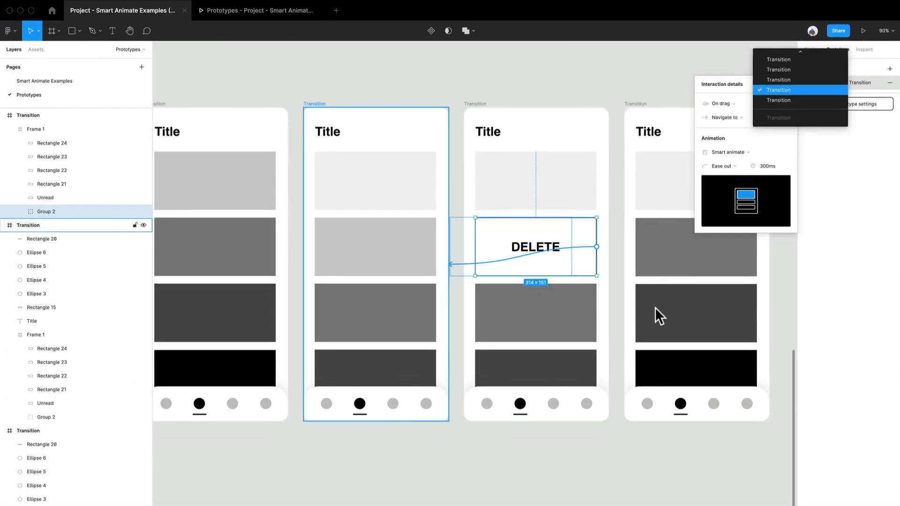
pyautogui.click(616, 313)
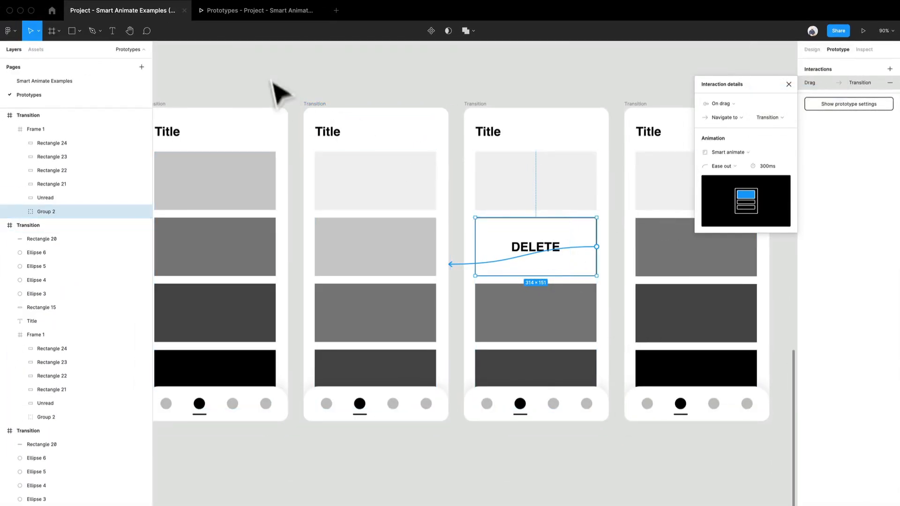
# Test in the presentation that swiping the second block right hides DELETE and swiping left reveals it, and return to the design file.
pyautogui.click(251, 12)
pyautogui.moveTo(510, 277); pyautogui.dragTo(627, 283)
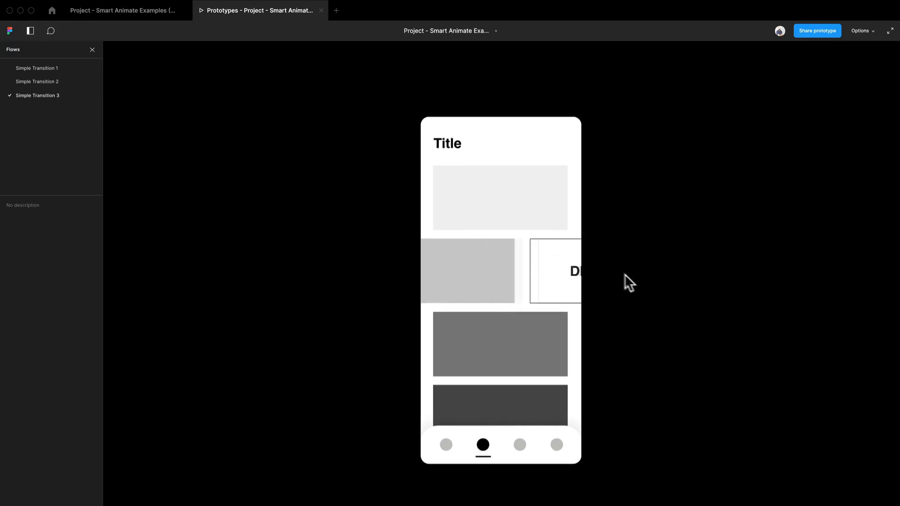
pyautogui.moveTo(528, 279); pyautogui.dragTo(406, 282)
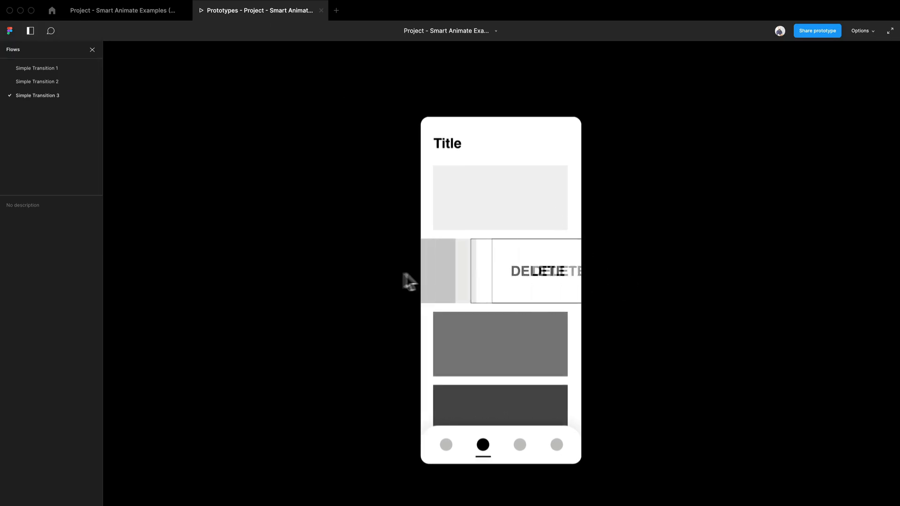
pyautogui.moveTo(479, 290); pyautogui.dragTo(604, 289)
pyautogui.click(141, 10)
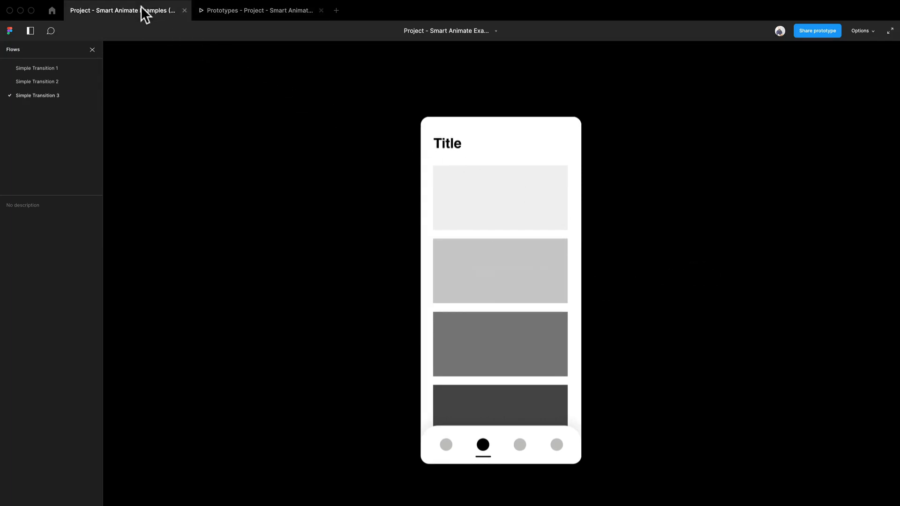
# Link the fourth screen's DELETE group to the last Title screen with an On click trigger and a 300 ms Ease out Smart animate.
pyautogui.click(623, 313)
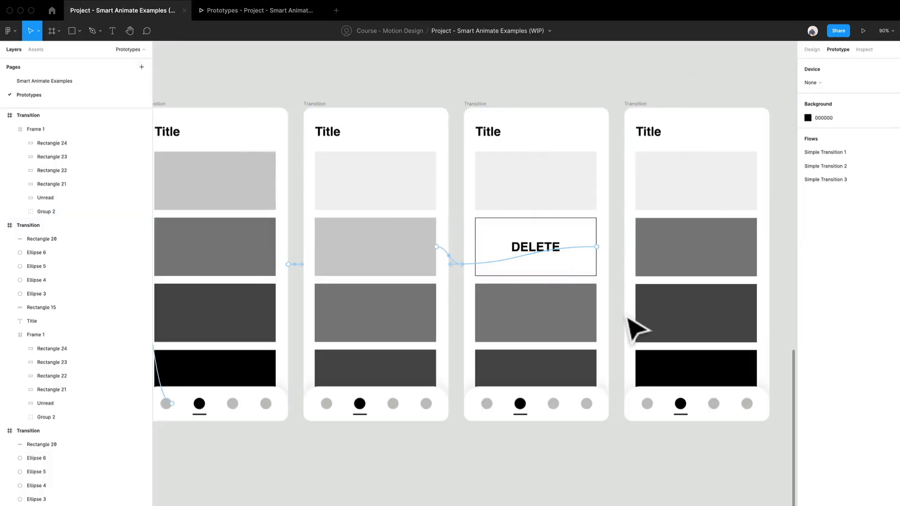
pyautogui.click(604, 256)
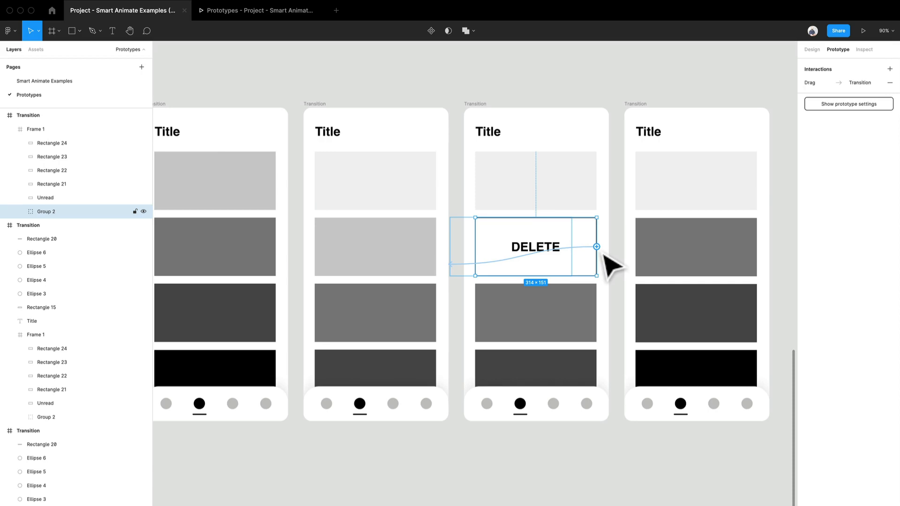
pyautogui.moveTo(603, 255); pyautogui.dragTo(640, 221)
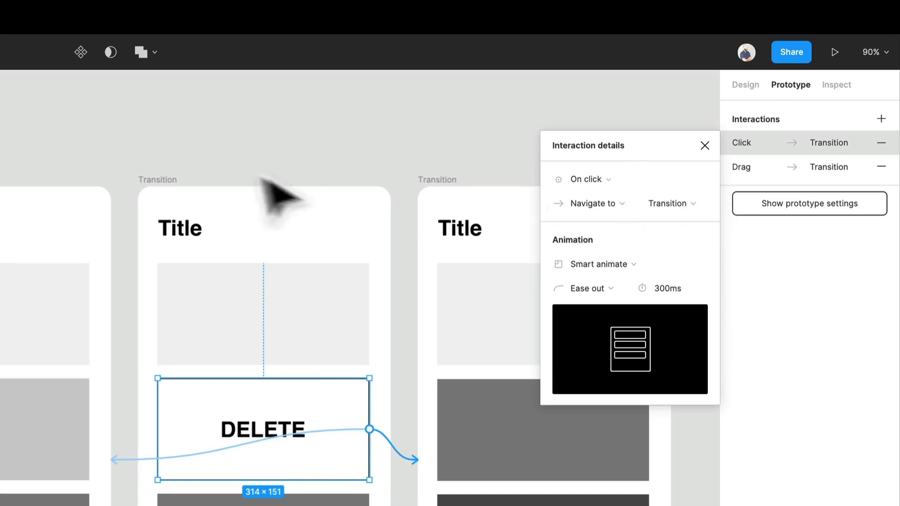
pyautogui.hscroll(5, 221, 452)
pyautogui.scroll(5, 185, 485)
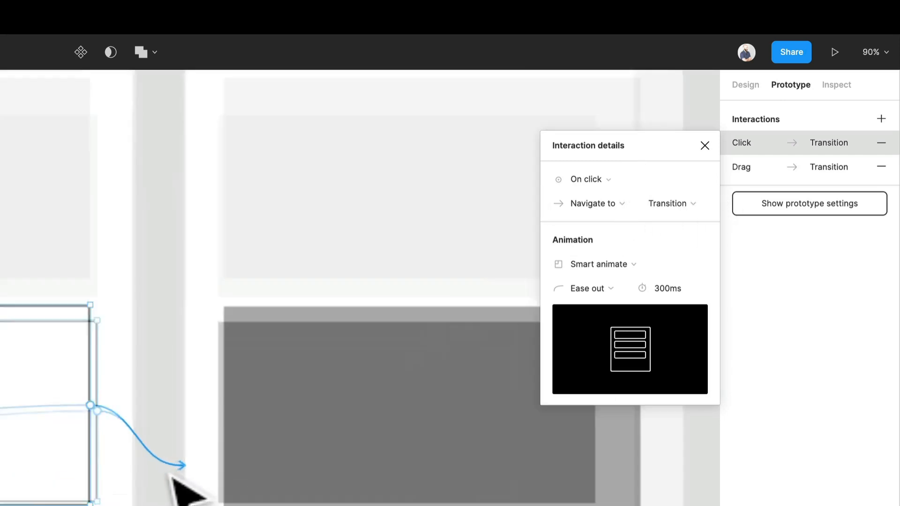
pyautogui.scroll(5, 270, 429)
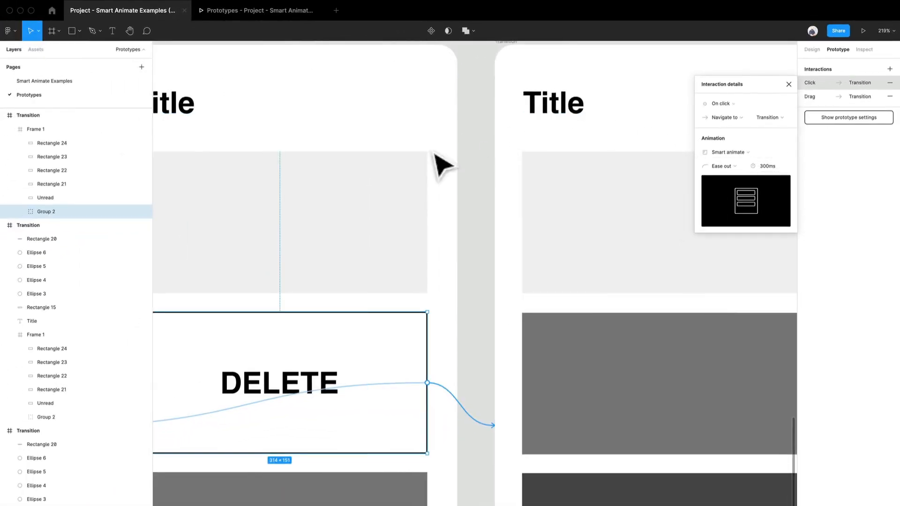
pyautogui.click(493, 159)
pyautogui.scroll(-5, 493, 201)
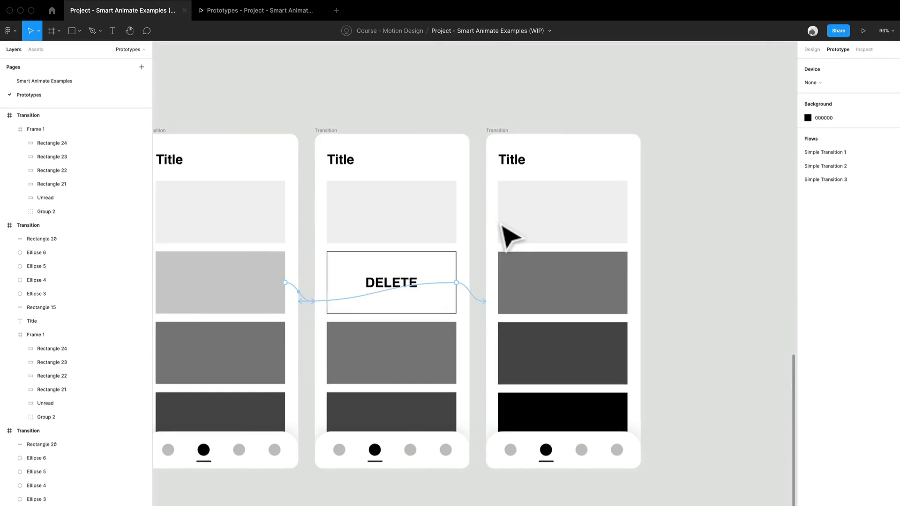
# Test in the presentation swiping the DELETE block in and out and clicking it to remove the item, and return to the design file.
pyautogui.click(262, 16)
pyautogui.moveTo(543, 283); pyautogui.dragTo(434, 311)
pyautogui.moveTo(481, 291); pyautogui.dragTo(670, 287)
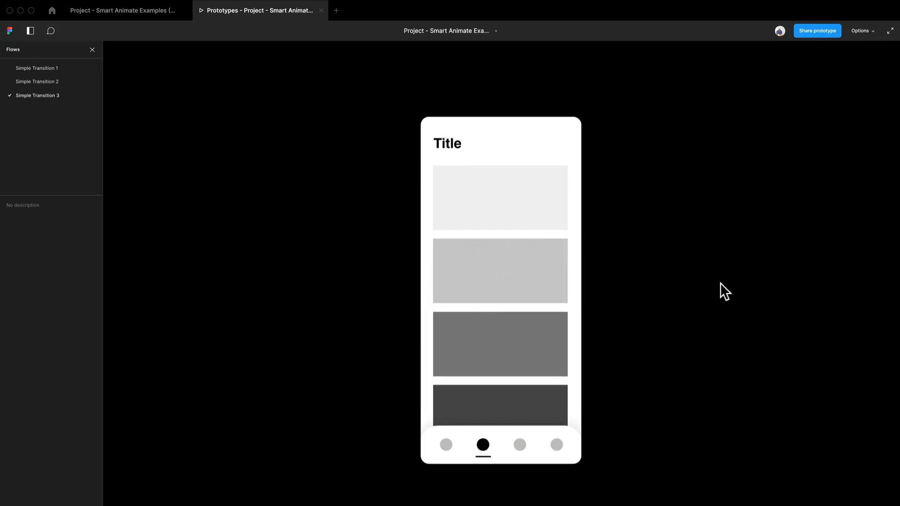
pyautogui.moveTo(564, 283); pyautogui.dragTo(468, 288)
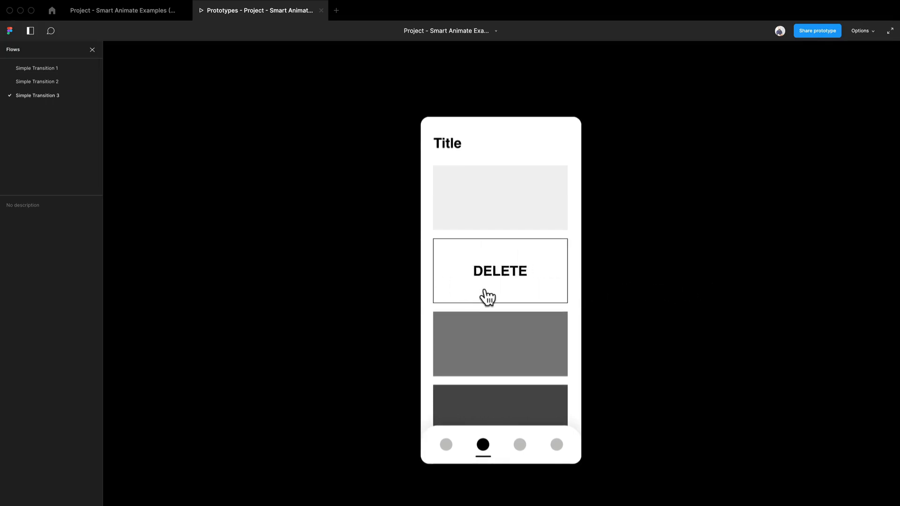
pyautogui.click(487, 296)
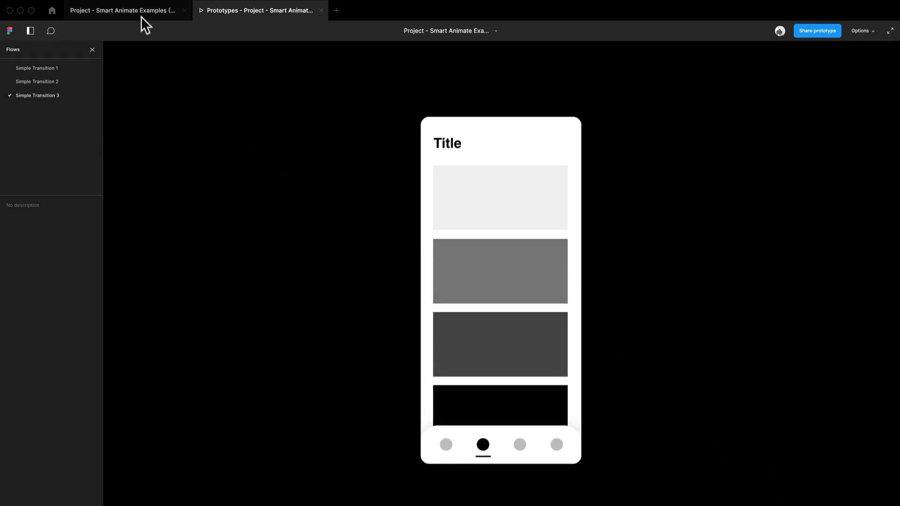
pyautogui.click(141, 16)
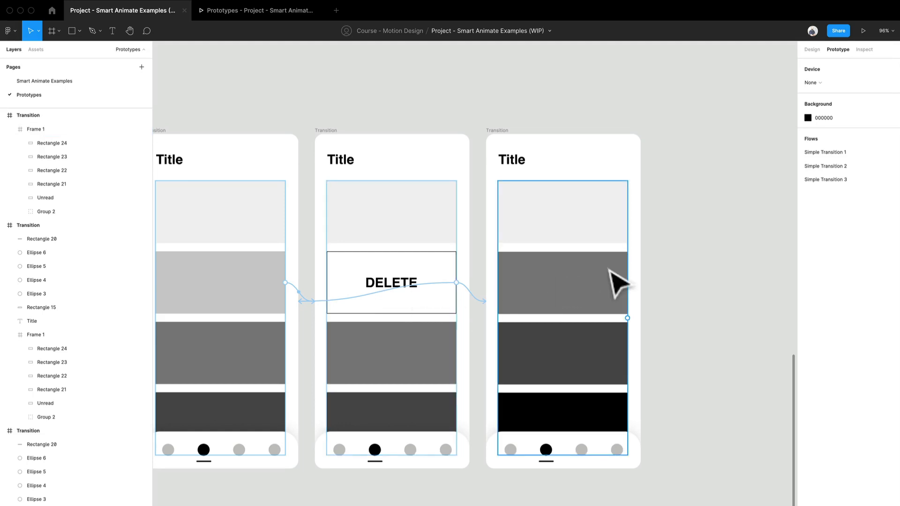
# Replay the Simple Transition 3 flow from the first screen through the second navigation dot to the DELETE swipe, and return to the design file.
pyautogui.click(260, 15)
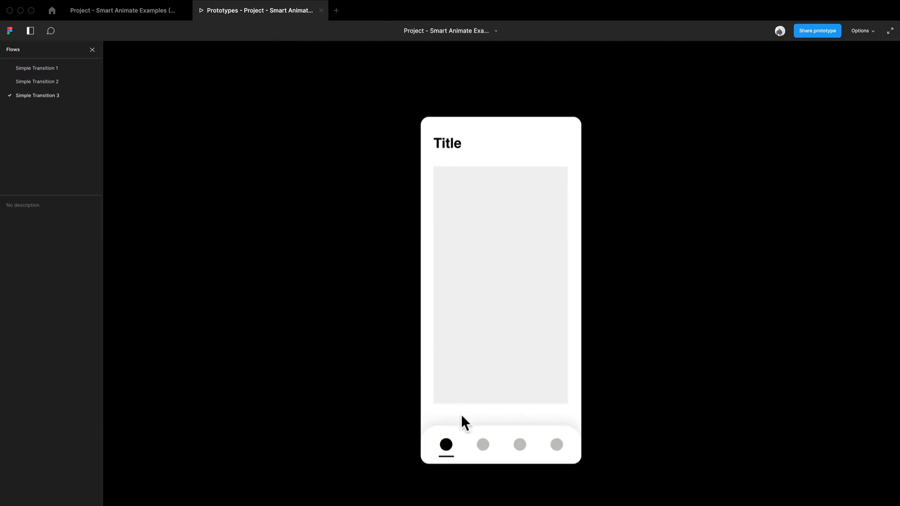
pyautogui.click(483, 446)
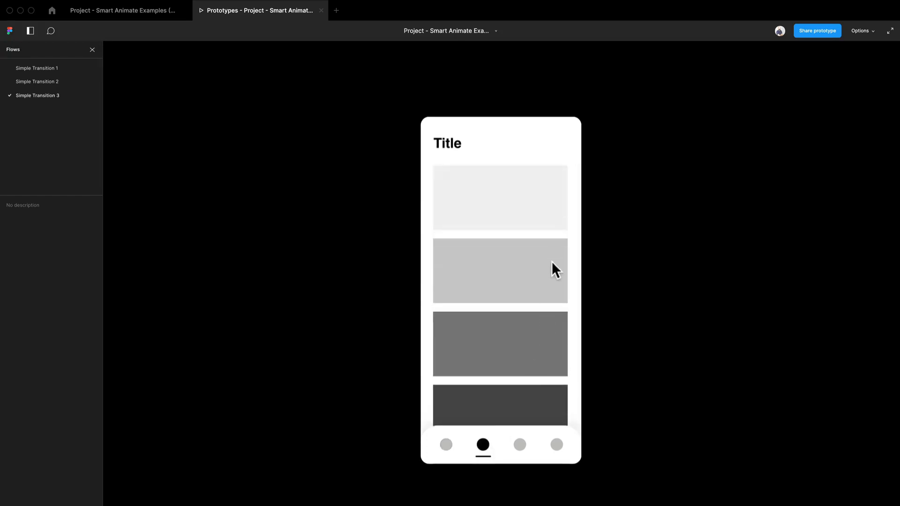
pyautogui.moveTo(552, 262); pyautogui.dragTo(475, 268)
pyautogui.moveTo(533, 275); pyautogui.dragTo(402, 299)
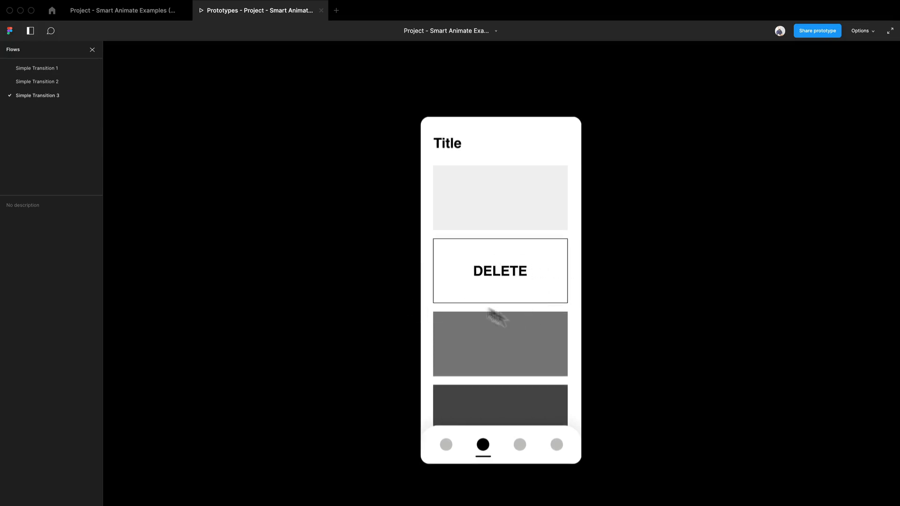
pyautogui.click(148, 7)
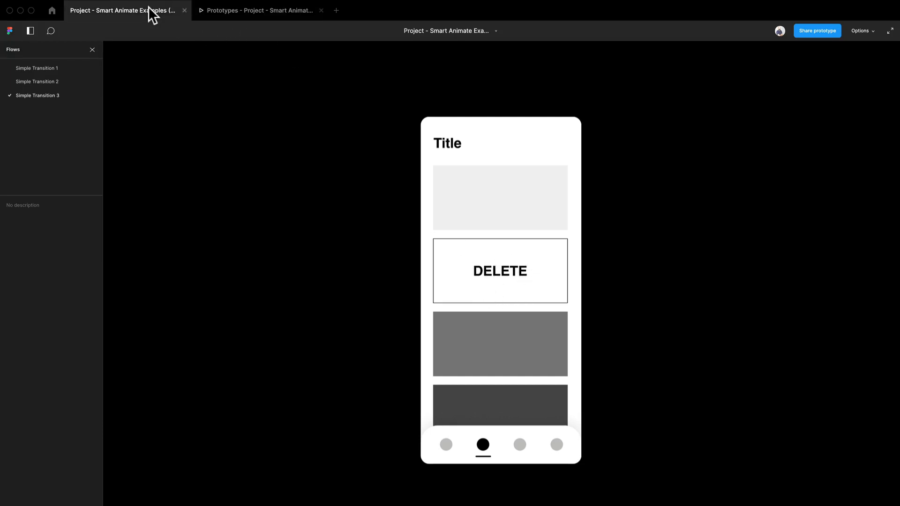
# Inspect the design properties of the last screen's Frame 1 and its second block, and compare them with the DELETE screen's Frame 1.
pyautogui.click(610, 300)
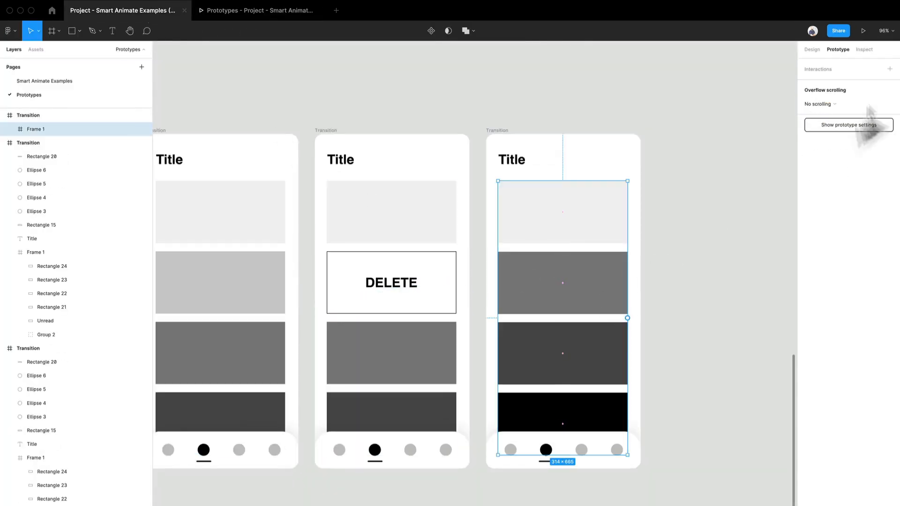
pyautogui.click(813, 49)
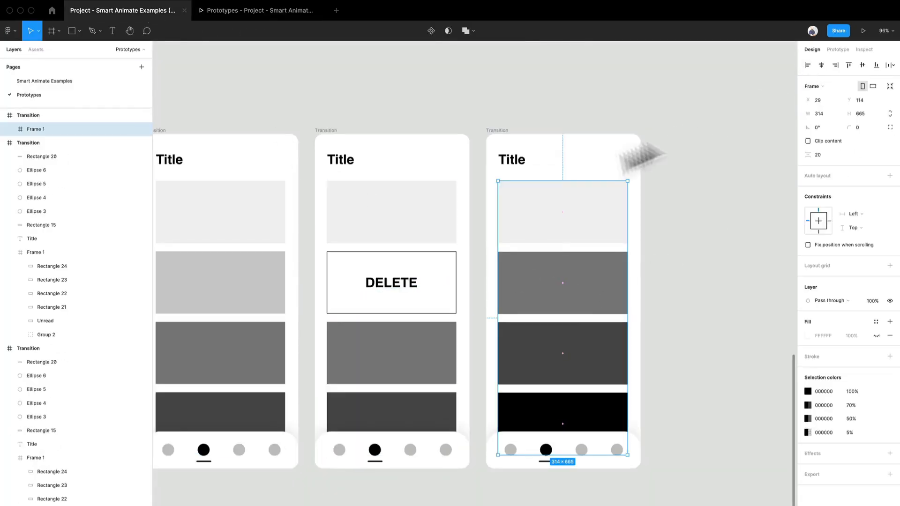
pyautogui.doubleClick(560, 312)
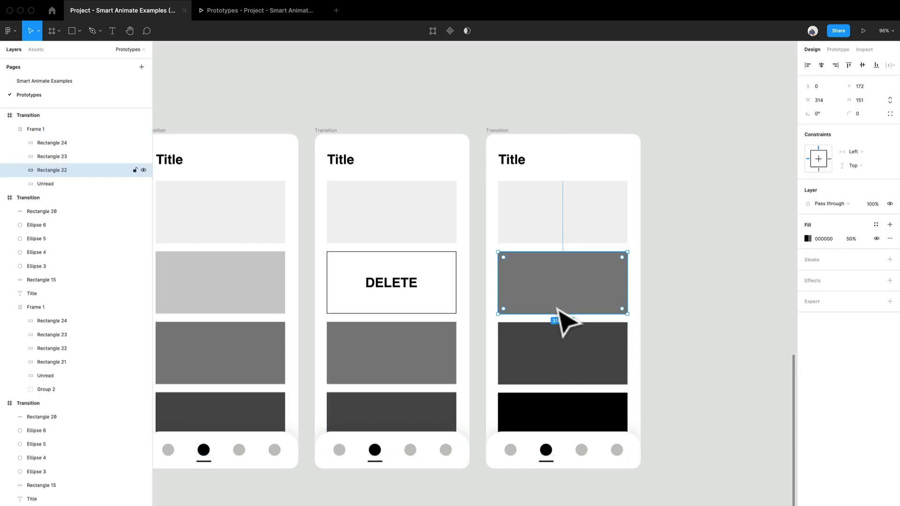
pyautogui.click(459, 296)
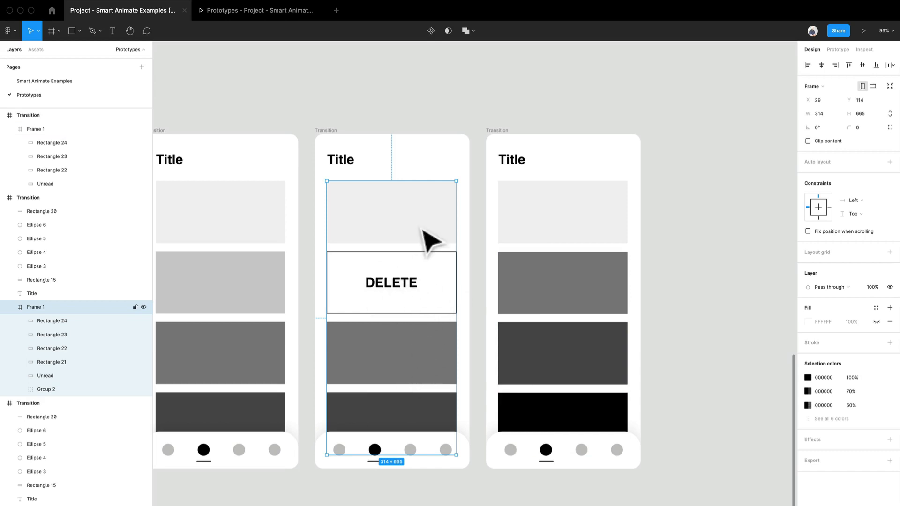
# Play the DELETE click interaction once more in the presentation.
pyautogui.click(263, 11)
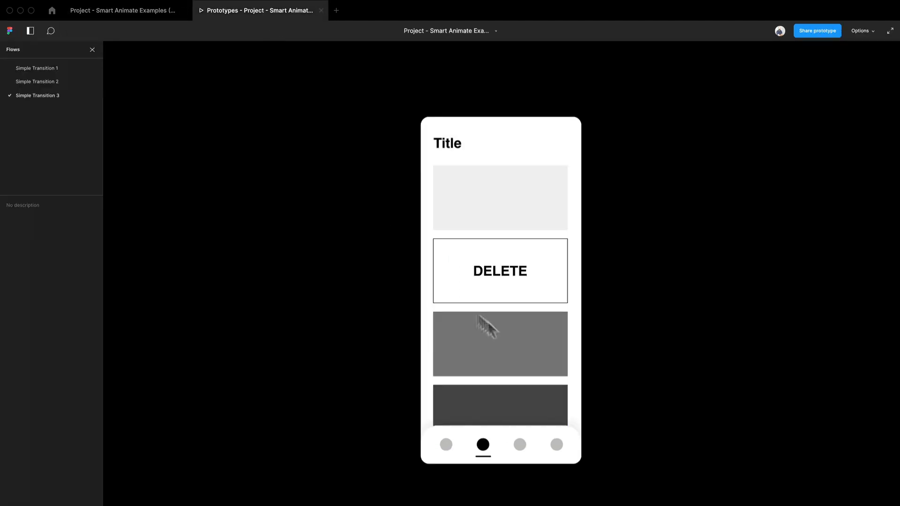
pyautogui.click(540, 288)
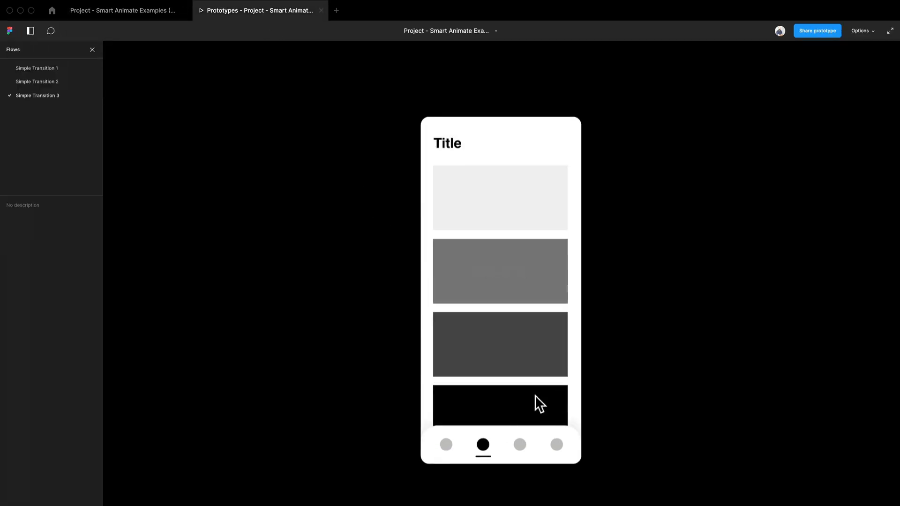